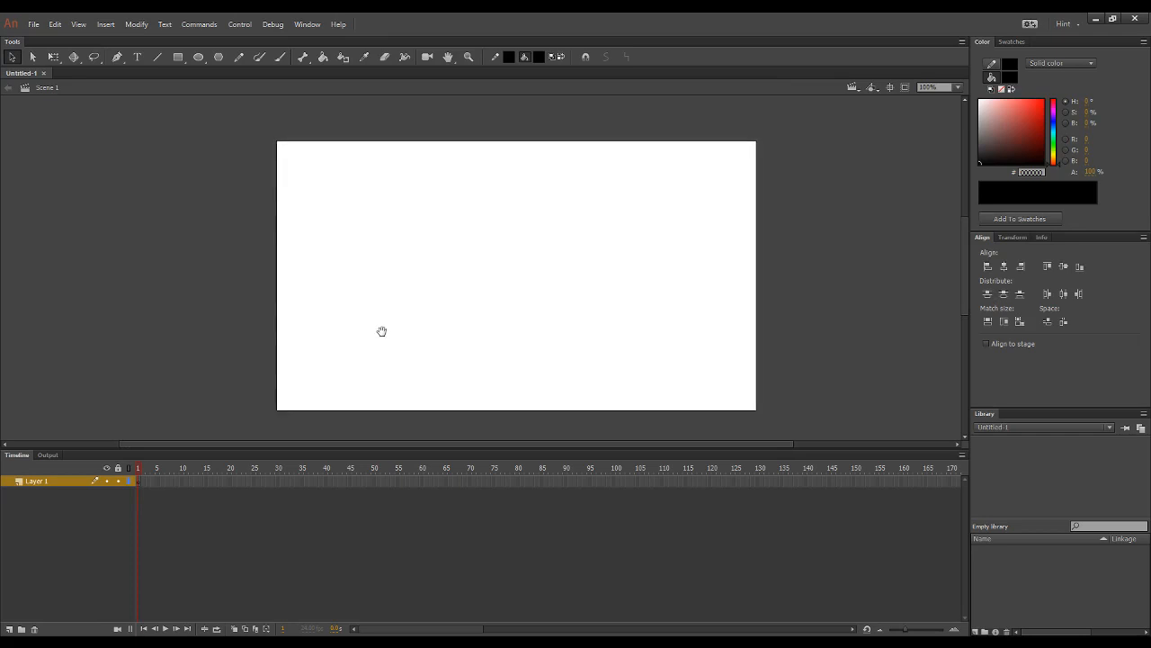
Step: Sketch a downward arrow labelled G pointing at a ground line with the Brush tool
{"action": "key", "text": "b"}
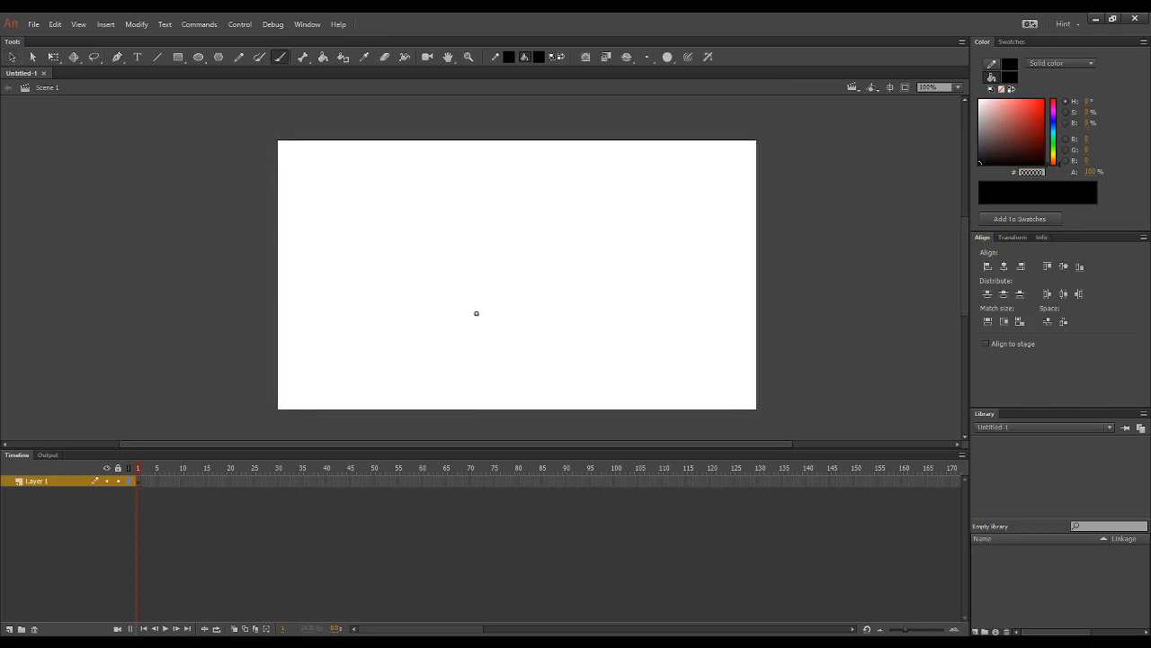
{"action": "mouse_move", "coordinate": [470, 308]}
{"action": "left_mouse_down"}
{"action": "mouse_move", "coordinate": [469, 364]}
{"action": "mouse_move", "coordinate": [495, 340]}
{"action": "mouse_move", "coordinate": [506, 351]}
{"action": "mouse_move", "coordinate": [542, 335]}
{"action": "left_mouse_up"}
{"action": "left_click_drag", "start_coordinate": [411, 373], "coordinate": [569, 374]}
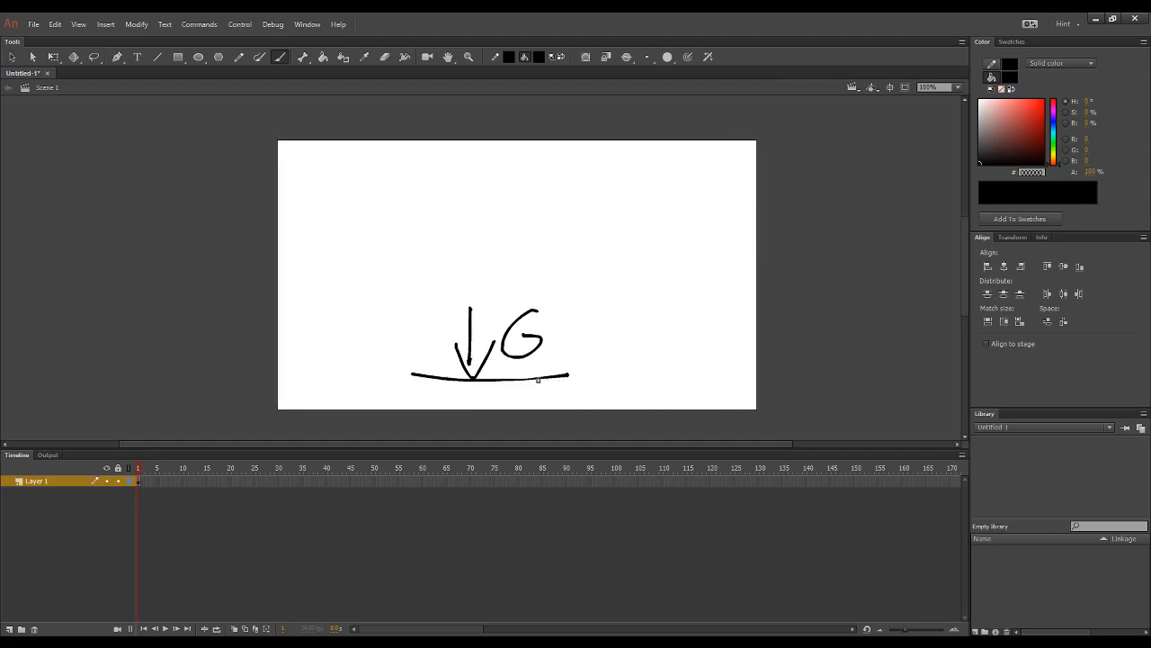
Step: Sketch a circle labelled G with arrows pointing towards it from several sides
{"action": "mouse_move", "coordinate": [589, 286]}
{"action": "left_mouse_down"}
{"action": "mouse_move", "coordinate": [624, 312]}
{"action": "mouse_move", "coordinate": [601, 260]}
{"action": "mouse_move", "coordinate": [641, 280]}
{"action": "left_mouse_up"}
{"action": "key", "text": "ctrl+z"}
{"action": "left_click_drag", "start_coordinate": [613, 213], "coordinate": [611, 235]}
{"action": "left_click_drag", "start_coordinate": [594, 212], "coordinate": [609, 234]}
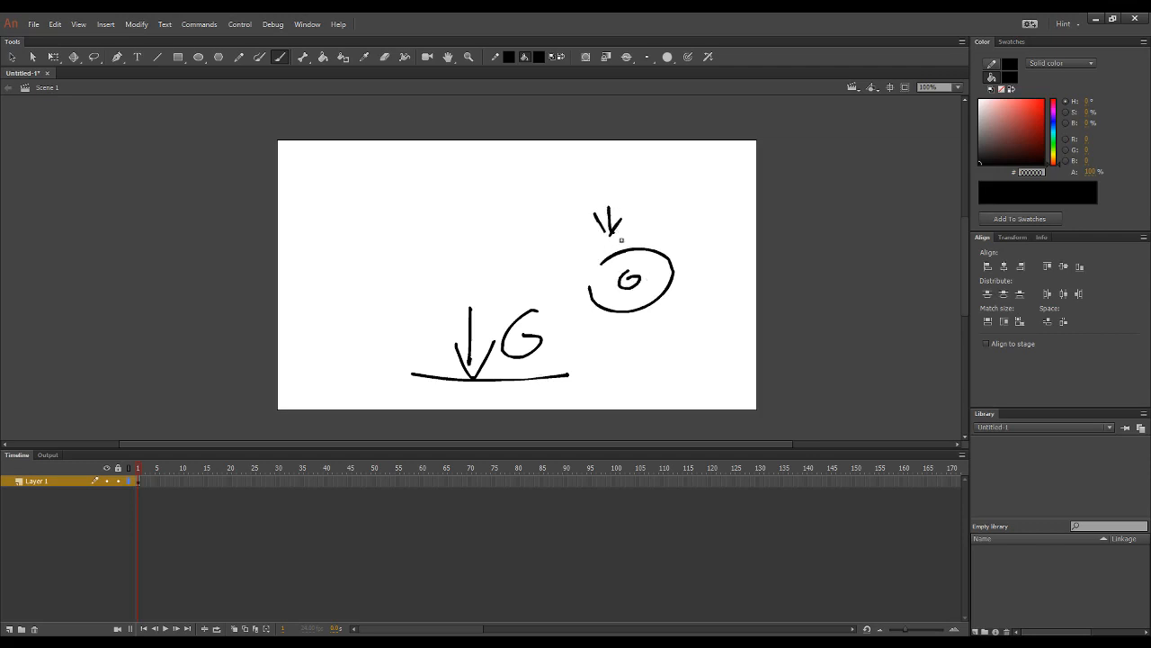
{"action": "left_click_drag", "start_coordinate": [707, 228], "coordinate": [677, 257]}
{"action": "mouse_move", "coordinate": [658, 320]}
{"action": "left_mouse_down"}
{"action": "mouse_move", "coordinate": [670, 349]}
{"action": "mouse_move", "coordinate": [661, 321]}
{"action": "left_mouse_up"}
{"action": "left_click_drag", "start_coordinate": [656, 334], "coordinate": [660, 320]}
{"action": "mouse_move", "coordinate": [581, 309]}
{"action": "left_mouse_down"}
{"action": "mouse_move", "coordinate": [572, 339]}
{"action": "mouse_move", "coordinate": [584, 311]}
{"action": "left_mouse_up"}
{"action": "mouse_move", "coordinate": [588, 342]}
{"action": "left_mouse_down"}
{"action": "mouse_move", "coordinate": [584, 312]}
{"action": "mouse_move", "coordinate": [589, 324]}
{"action": "mouse_move", "coordinate": [568, 322]}
{"action": "left_mouse_up"}
{"action": "key", "text": "ctrl+z"}
{"action": "key", "text": "ctrl+z"}
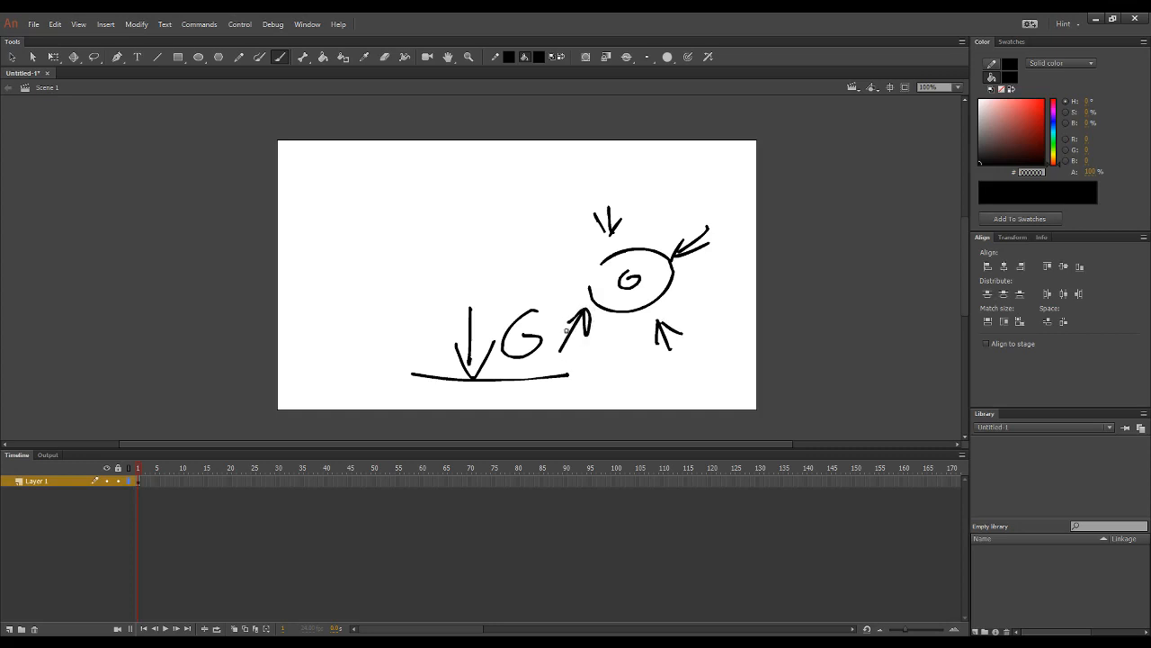
Step: Delete all the brush sketches from the stage
{"action": "key", "text": "v"}
{"action": "mouse_move", "coordinate": [344, 178]}
{"action": "left_mouse_down"}
{"action": "mouse_move", "coordinate": [655, 373]}
{"action": "mouse_move", "coordinate": [750, 407]}
{"action": "left_mouse_up"}
{"action": "key", "text": "Delete"}
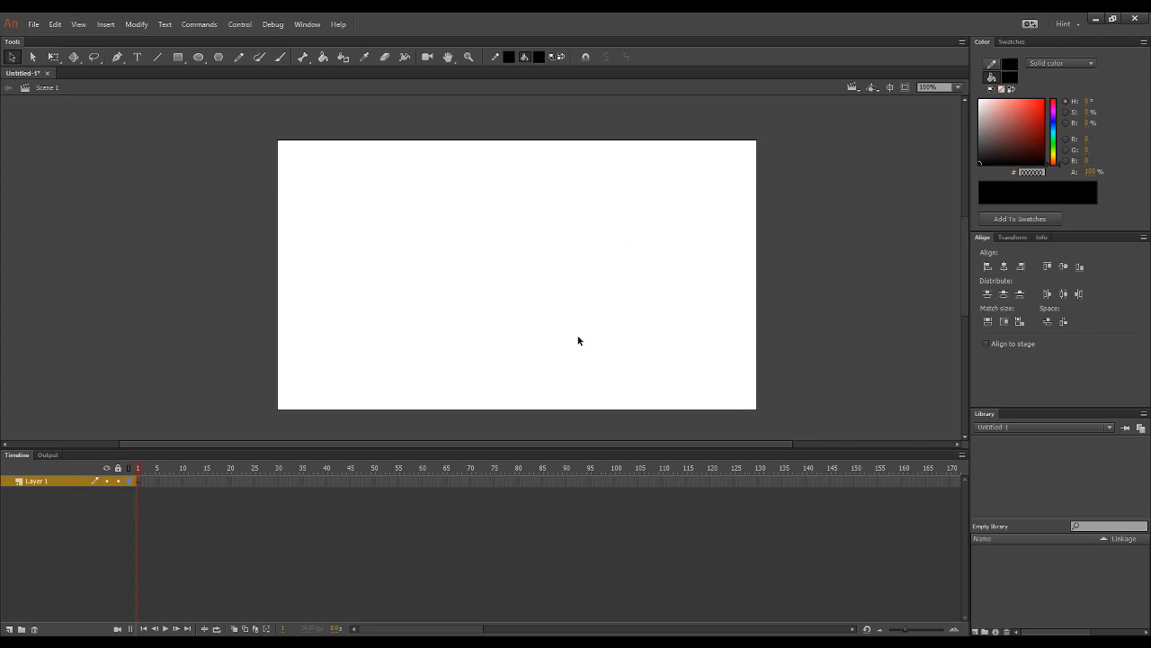
Step: Draw a straight horizontal ground line across the lower part of the stage and add a new layer above it
{"action": "key", "text": "n"}
{"action": "left_click_drag", "start_coordinate": [242, 369], "coordinate": [833, 368]}
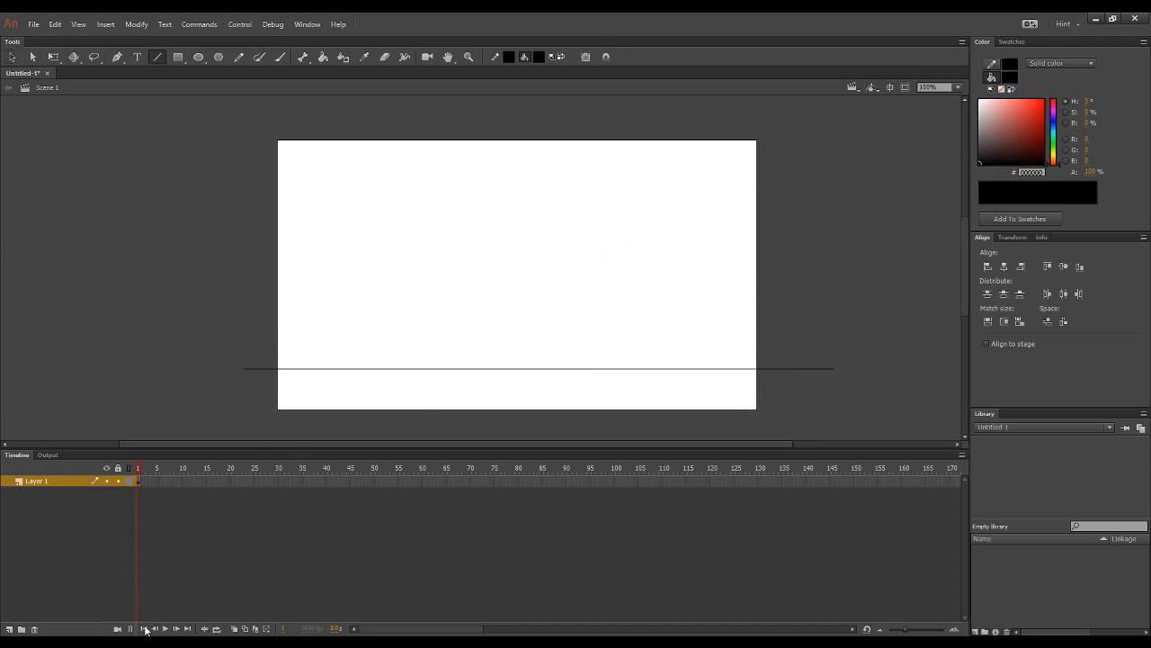
{"action": "left_click", "coordinate": [9, 629]}
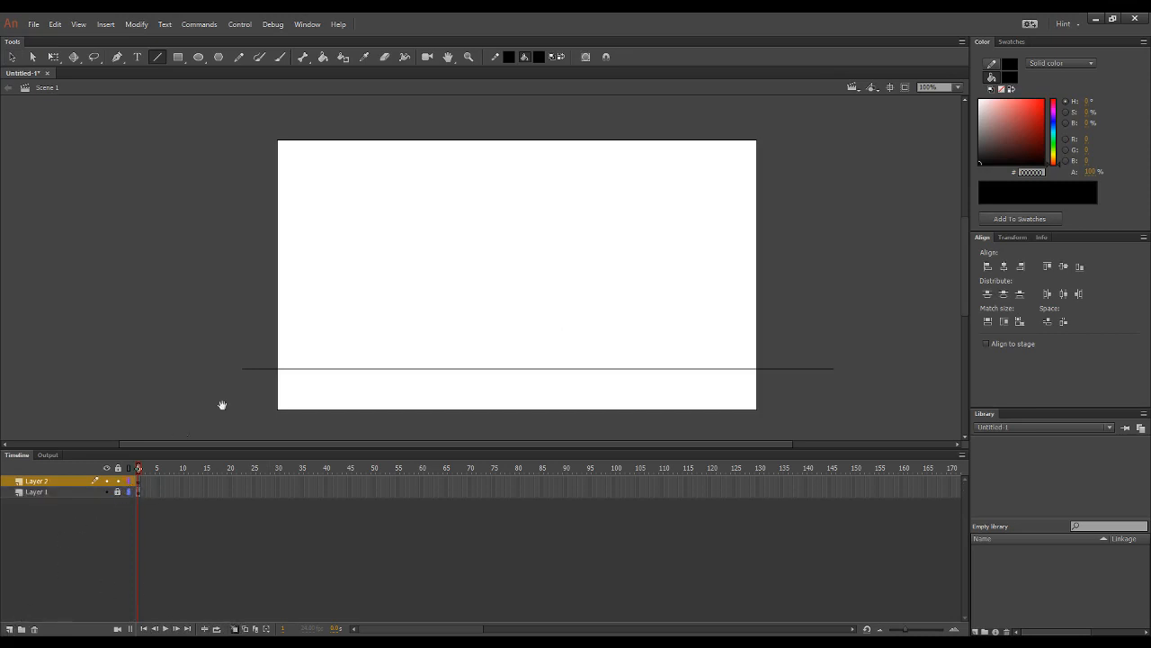
{"action": "left_click_drag", "start_coordinate": [494, 315], "coordinate": [500, 340]}
{"action": "key", "text": "o"}
{"action": "left_click_drag", "start_coordinate": [494, 276], "coordinate": [528, 310]}
{"action": "key", "text": "v"}
{"action": "key", "text": "ctrl+a"}
{"action": "left_click", "coordinate": [527, 312]}
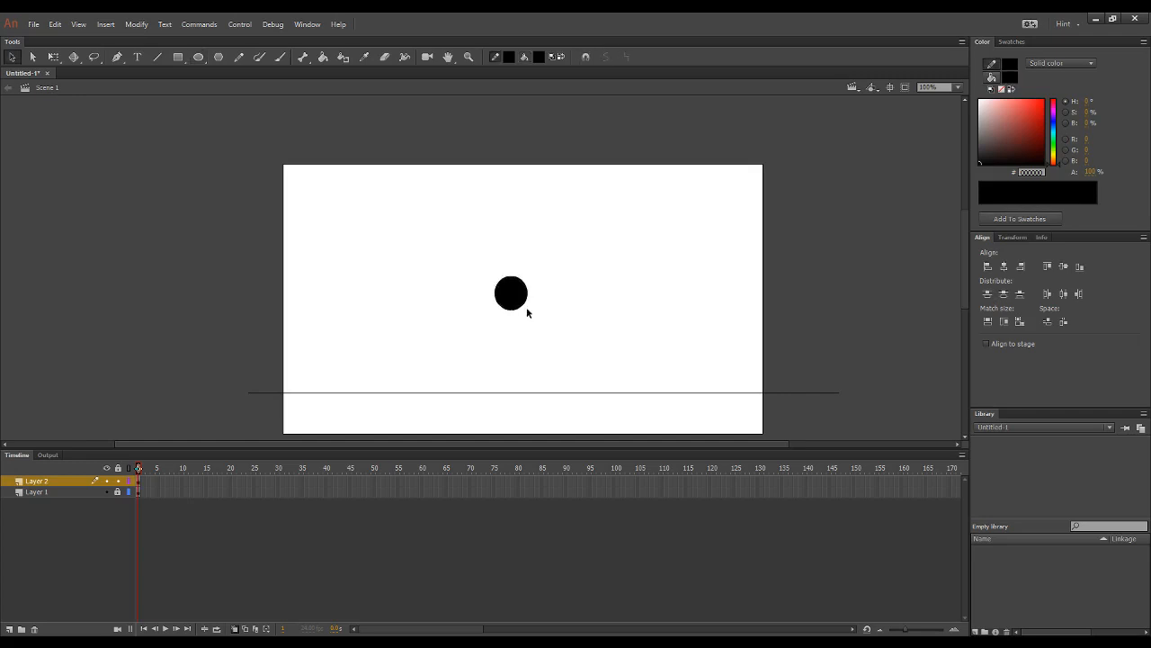
{"action": "key", "text": "ctrl+z"}
{"action": "key", "text": "ctrl+z"}
{"action": "key", "text": "ctrl+z"}
Step: Draw a small filled black circle on Layer 2 near the top centre of the stage and select it
{"action": "key", "text": "o"}
{"action": "left_click_drag", "start_coordinate": [486, 261], "coordinate": [521, 232]}
{"action": "key", "text": "v"}
{"action": "left_click", "coordinate": [519, 263]}
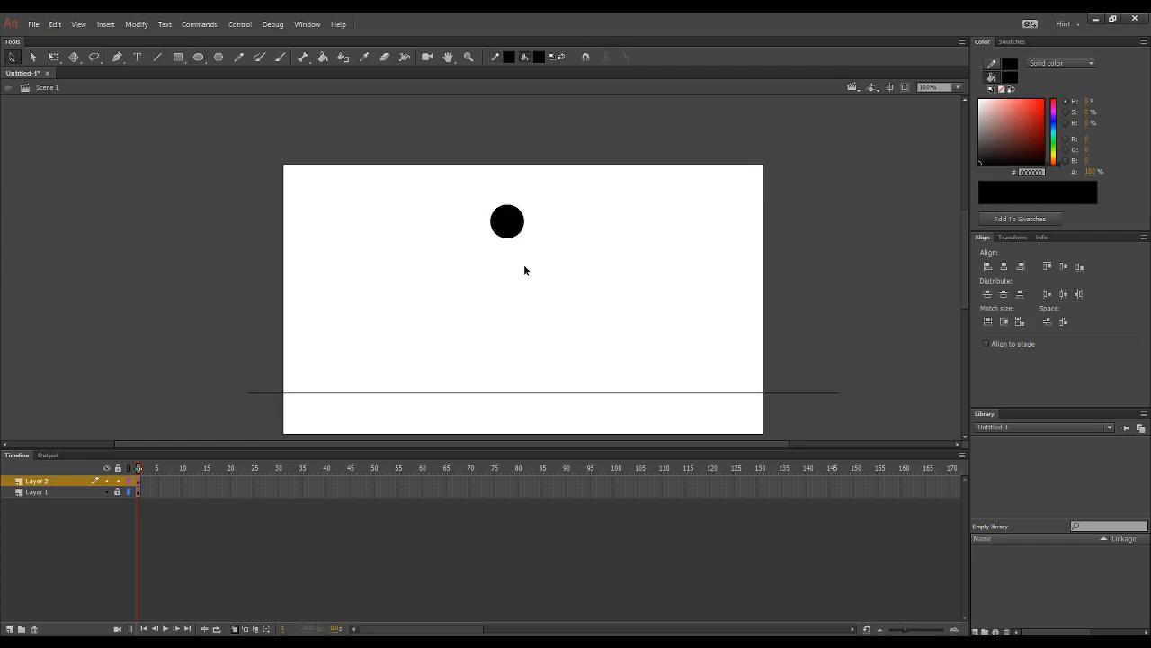
{"action": "left_click", "coordinate": [522, 235]}
{"action": "left_click", "coordinate": [533, 284]}
{"action": "left_click", "coordinate": [520, 234]}
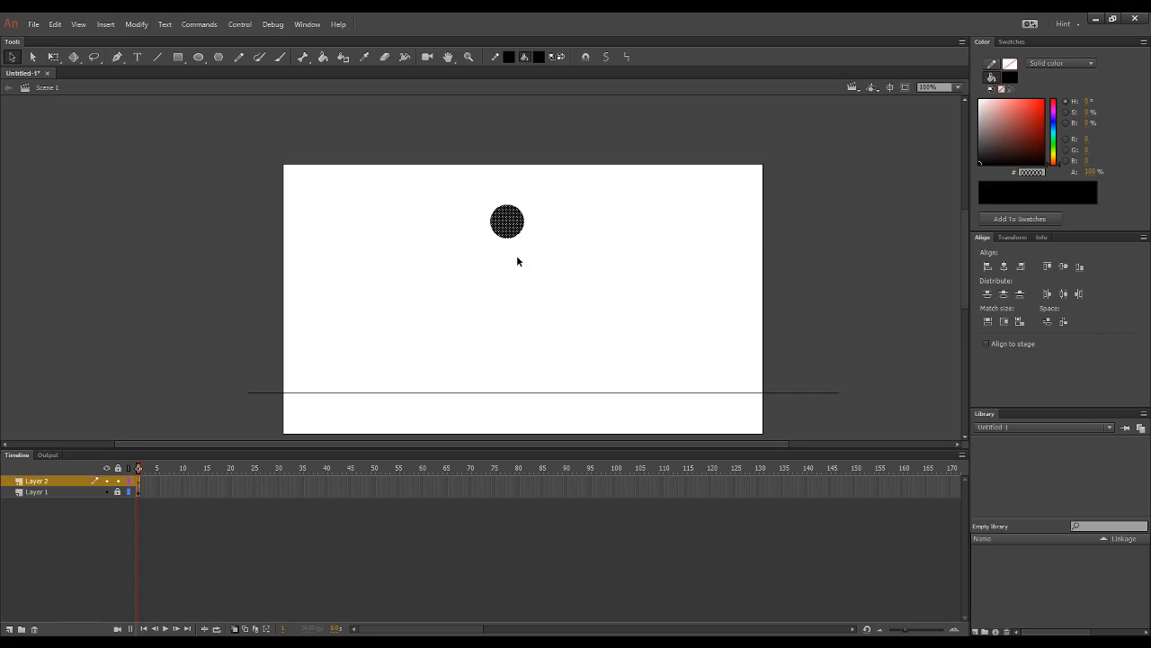
Step: Group the circle and shift it slightly up and to the right
{"action": "key", "text": "ctrl+g"}
{"action": "left_click_drag", "start_coordinate": [522, 233], "coordinate": [529, 231]}
{"action": "left_click", "coordinate": [540, 255]}
{"action": "left_click", "coordinate": [522, 225]}
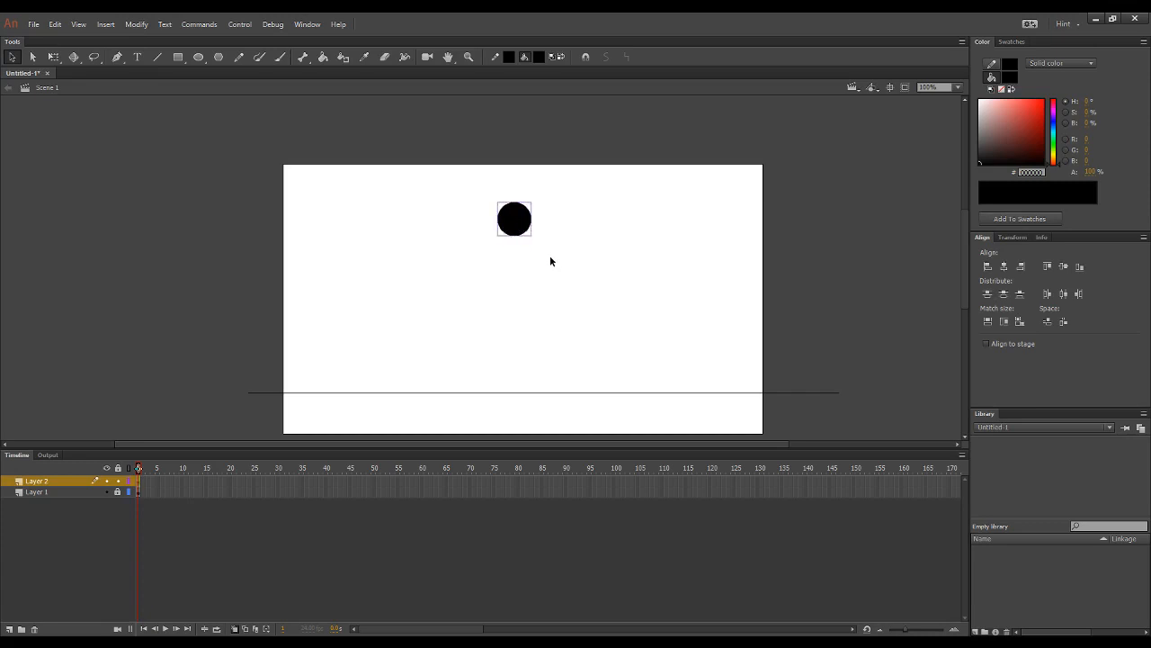
Step: Insert a keyframe at frame 2 on Layer 2 and move the ball down very slightly
{"action": "left_click", "coordinate": [590, 318]}
{"action": "key", "text": "F6"}
{"action": "left_click", "coordinate": [523, 230]}
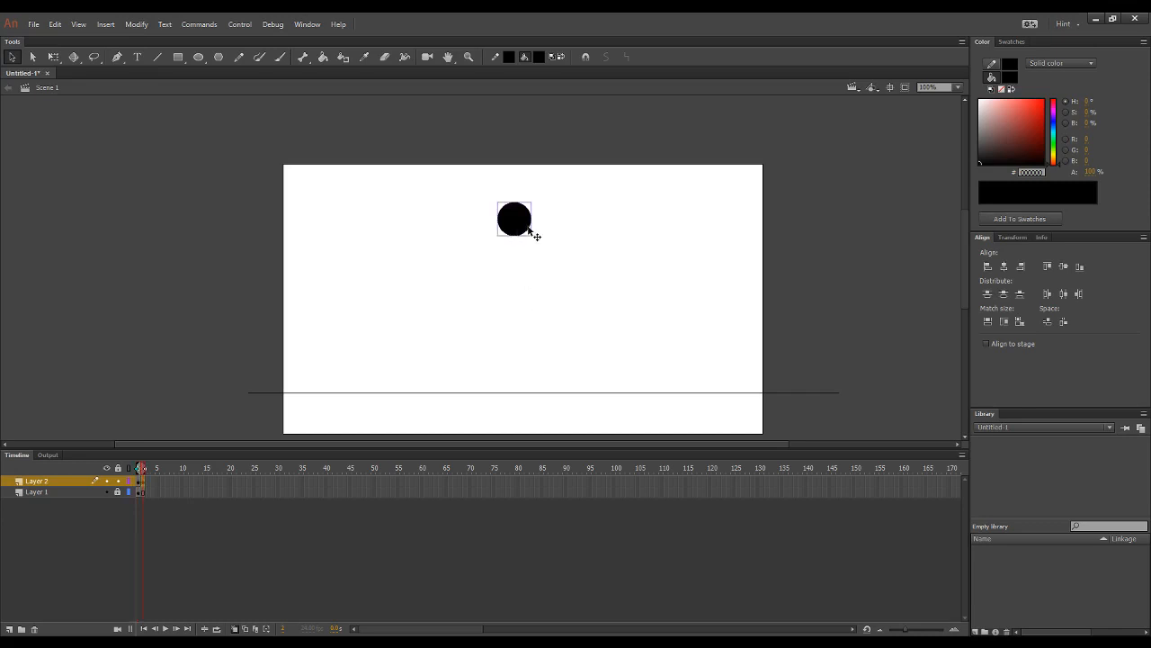
{"action": "left_click_drag", "start_coordinate": [528, 228], "coordinate": [531, 233]}
{"action": "key", "text": "Up"}
{"action": "key", "text": "Up"}
{"action": "key", "text": "Up"}
{"action": "key", "text": "Up"}
Step: Insert a keyframe at frame 3 and lower the ball by a slightly larger amount
{"action": "left_click", "coordinate": [631, 302]}
{"action": "key", "text": "F6"}
{"action": "left_click", "coordinate": [528, 230]}
{"action": "key", "text": "shift+Down"}
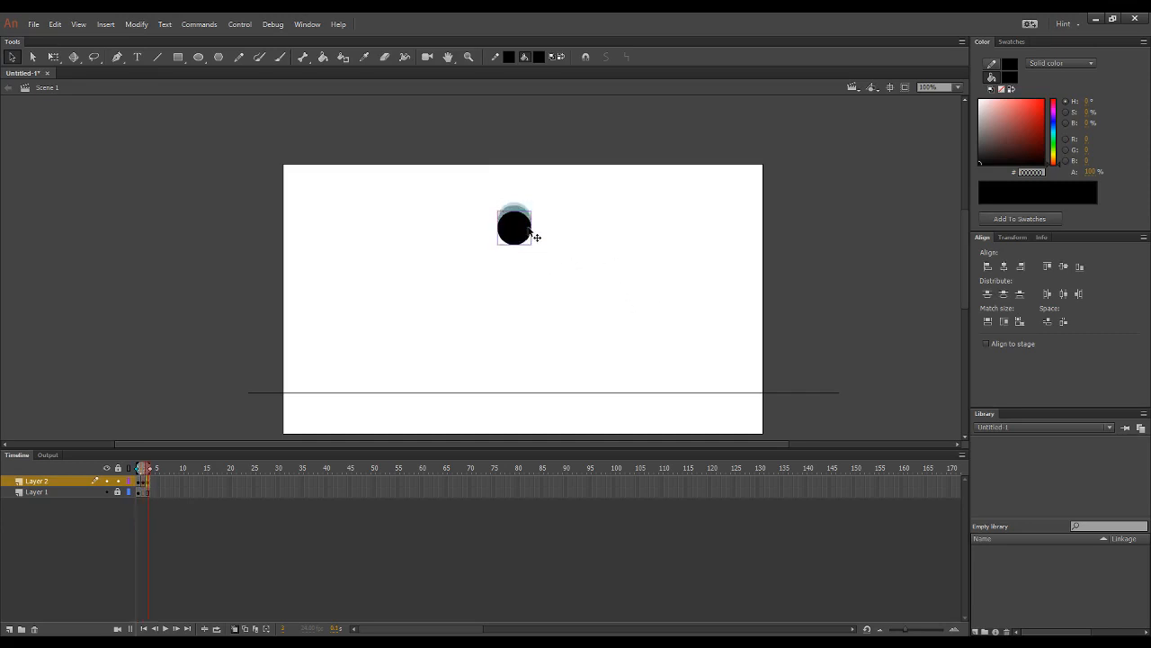
{"action": "key", "text": "Up"}
{"action": "key", "text": "Up"}
Step: Insert a keyframe at frame 4 and lower the ball by about a third of its diameter
{"action": "left_click", "coordinate": [599, 347]}
{"action": "key", "text": "F6"}
{"action": "left_click", "coordinate": [530, 245]}
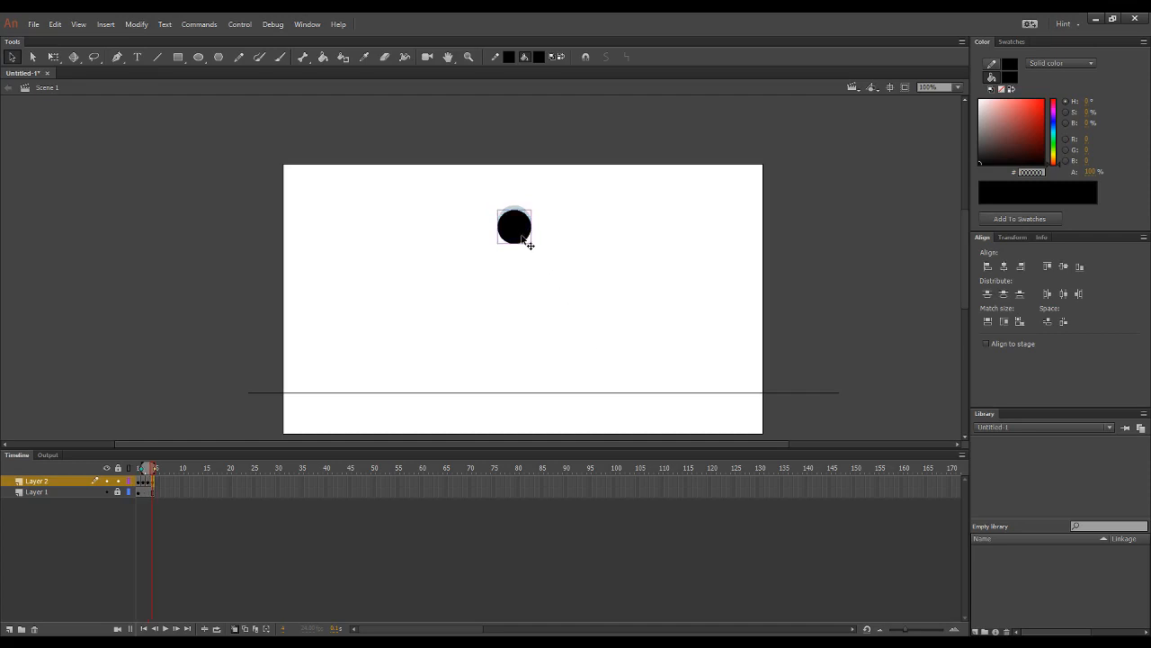
{"action": "key", "text": "shift+Down"}
{"action": "key", "text": "shift+Down"}
{"action": "left_click", "coordinate": [617, 324]}
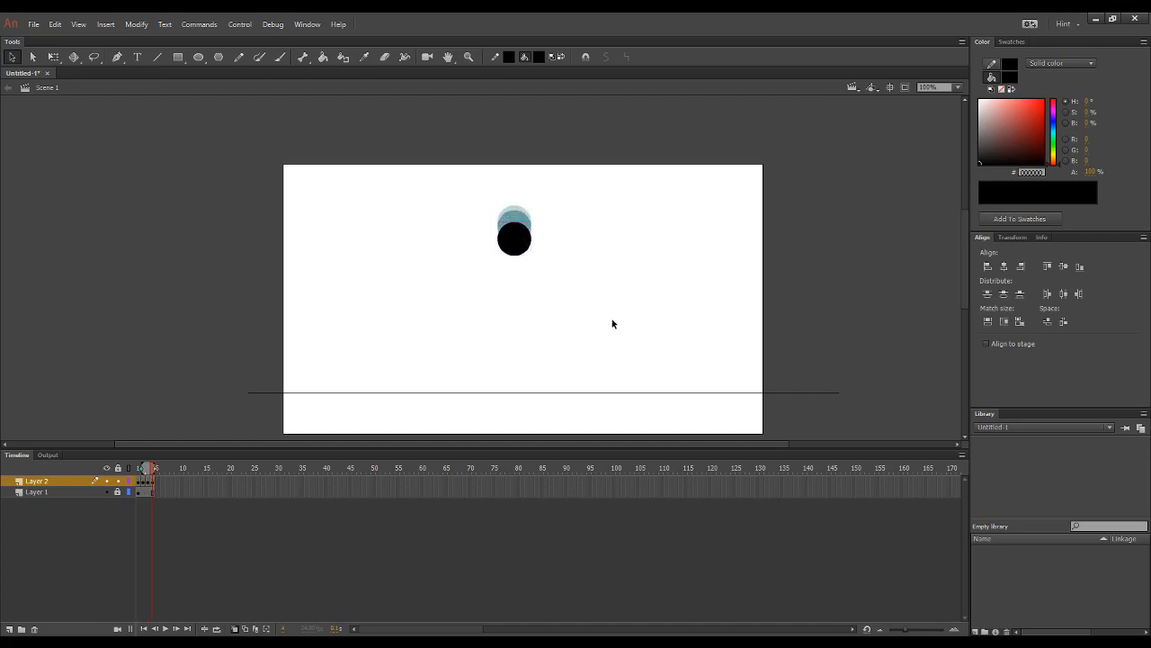
Step: Insert a keyframe at frame 5 and lower the ball by about three quarters of its diameter
{"action": "key", "text": "F6"}
{"action": "left_click", "coordinate": [519, 250]}
{"action": "key", "text": "shift+Down"}
{"action": "key", "text": "shift+Down"}
{"action": "key", "text": "shift+Down"}
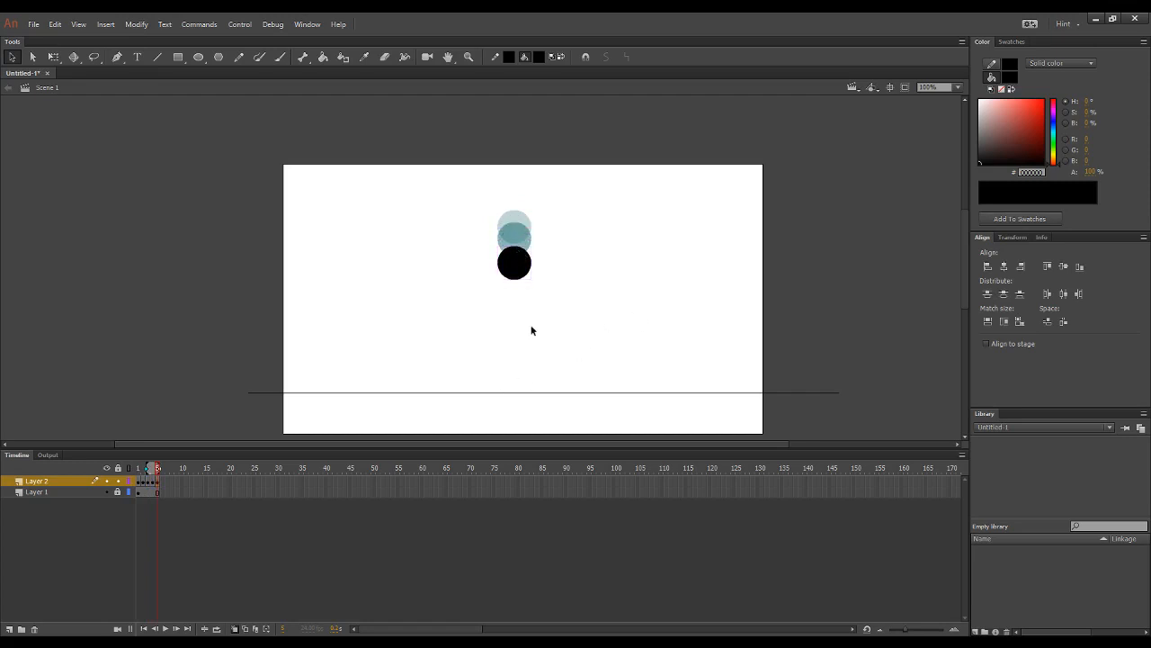
Step: Insert a keyframe at frame 6 and lower the ball by about one full diameter
{"action": "key", "text": "F6"}
{"action": "key", "text": "shift+Down"}
{"action": "key", "text": "shift+Down"}
{"action": "key", "text": "shift+Down"}
{"action": "key", "text": "shift+Down"}
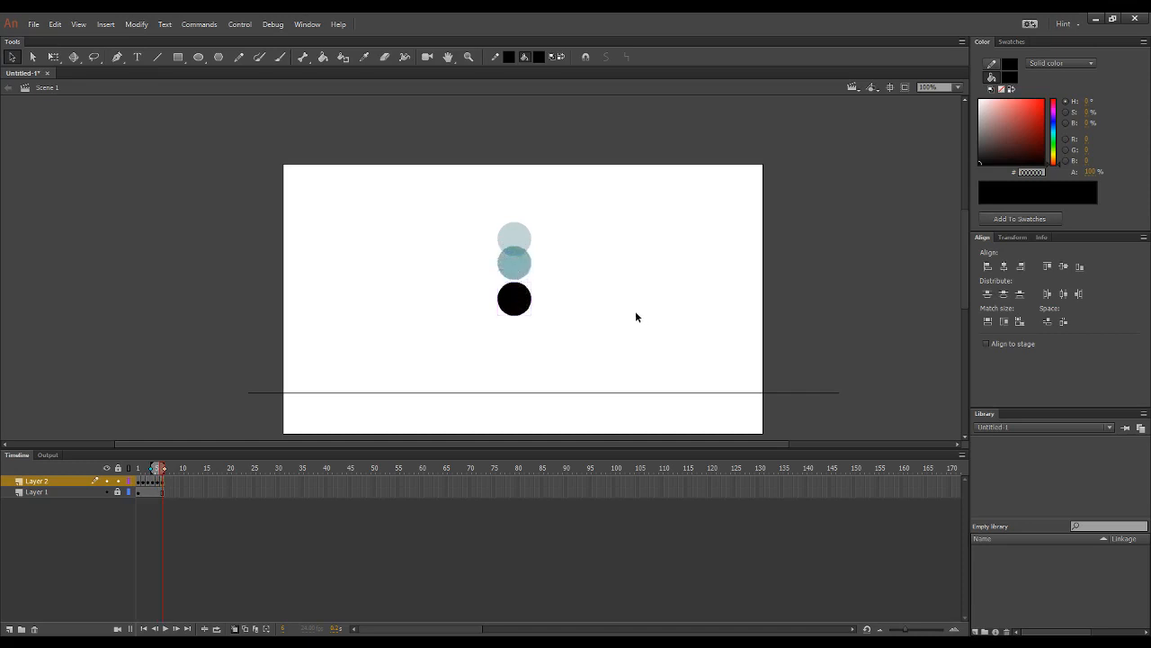
Step: Insert a keyframe at frame 7 and lower the ball by about one and a half diameters
{"action": "key", "text": "F6"}
{"action": "key", "text": "shift+Down"}
{"action": "key", "text": "shift+Down"}
{"action": "key", "text": "shift+Down"}
{"action": "key", "text": "shift+Down"}
{"action": "key", "text": "shift+Down"}
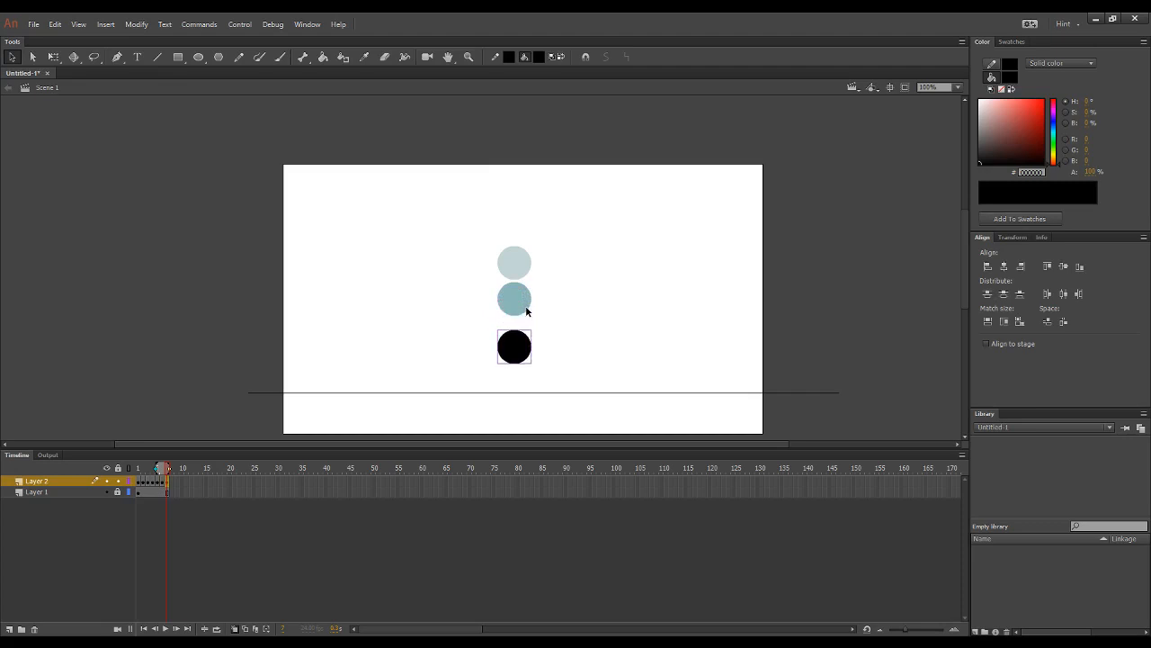
Step: Insert a keyframe at frame 8 and lower the ball until it touches the ground line
{"action": "key", "text": "F6"}
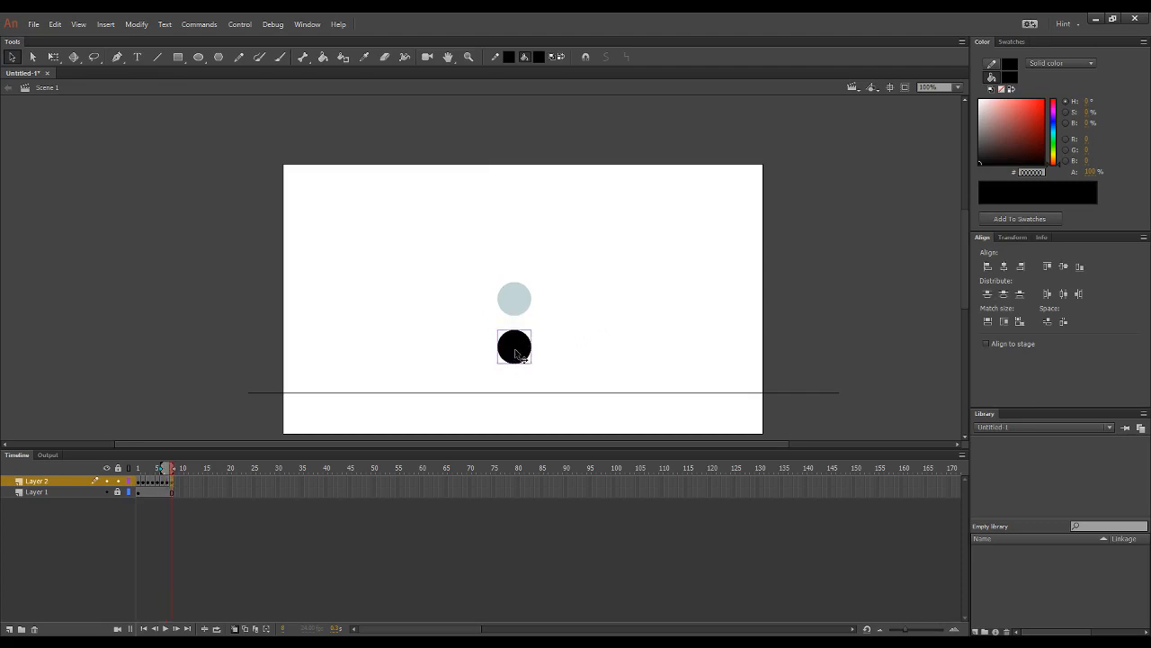
{"action": "key", "text": "shift+Down"}
{"action": "key", "text": "shift+Down"}
{"action": "key", "text": "shift+Down"}
{"action": "key", "text": "Down"}
{"action": "key", "text": "Down"}
{"action": "key", "text": "Down"}
{"action": "key", "text": "Down"}
{"action": "left_click", "coordinate": [656, 292]}
Step: Insert a keyframe at frame 9 and raise the ball just above its frame 7 position to start the rebound
{"action": "key", "text": "F6"}
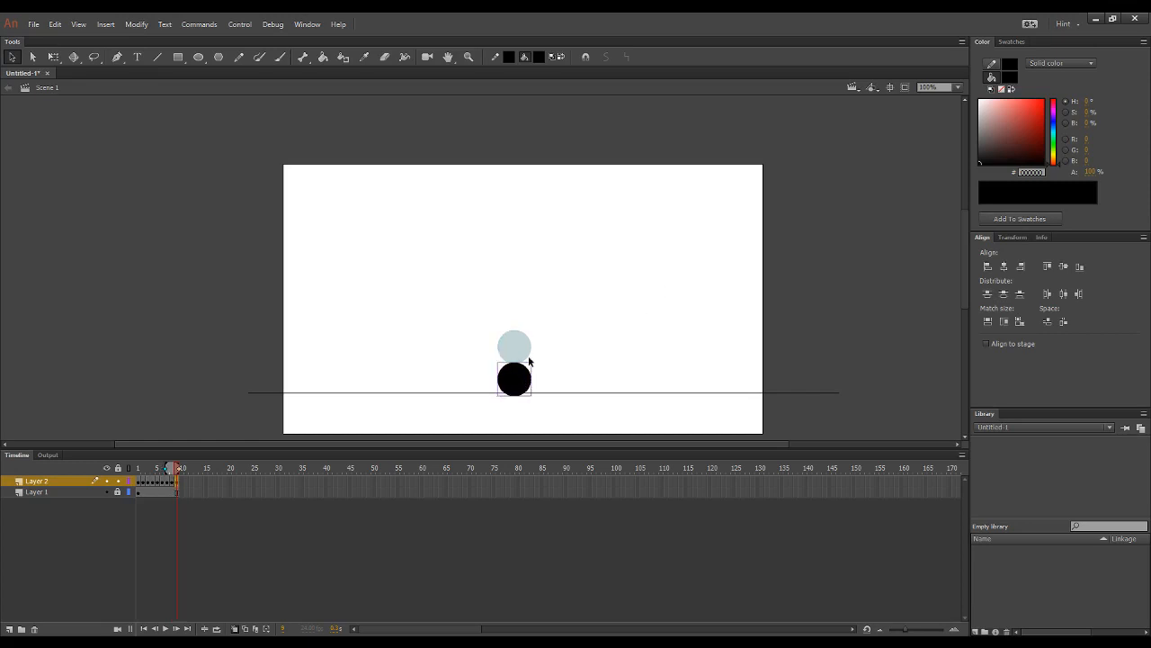
{"action": "key", "text": "shift+Up"}
{"action": "key", "text": "shift+Up"}
{"action": "key", "text": "shift+Up"}
{"action": "key", "text": "shift+Up"}
{"action": "key", "text": "shift+Up"}
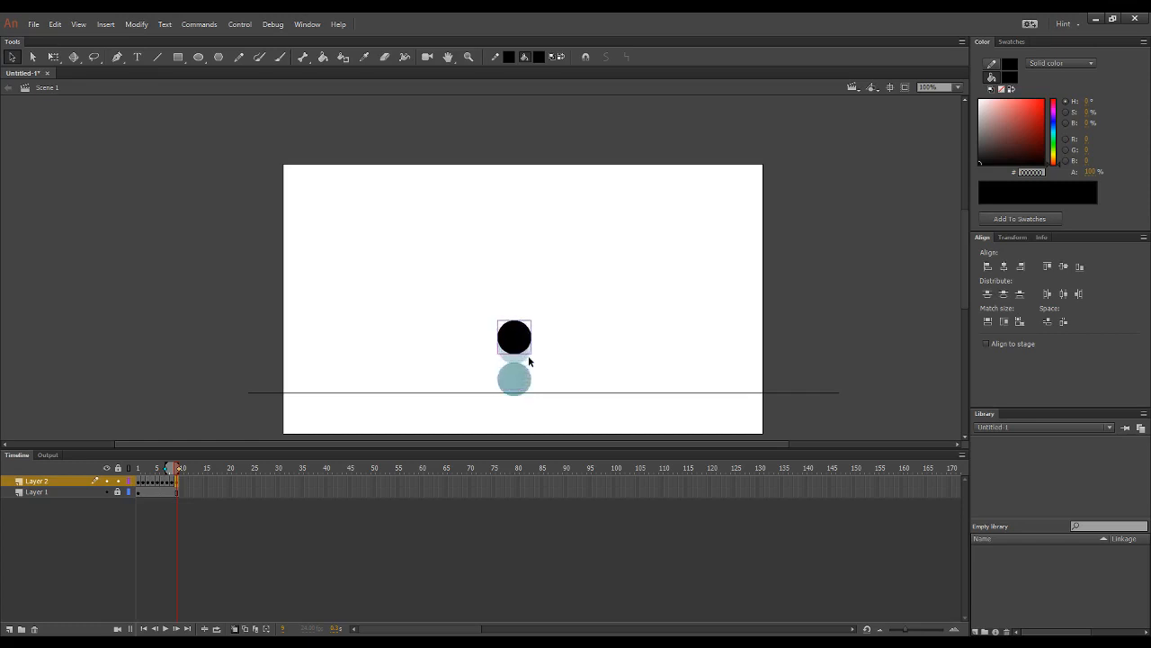
{"action": "left_click", "coordinate": [636, 328]}
Step: Add a new layer, paste a copy of the first-frame ball in place on its frame 1, and lock the layer
{"action": "left_click", "coordinate": [10, 630]}
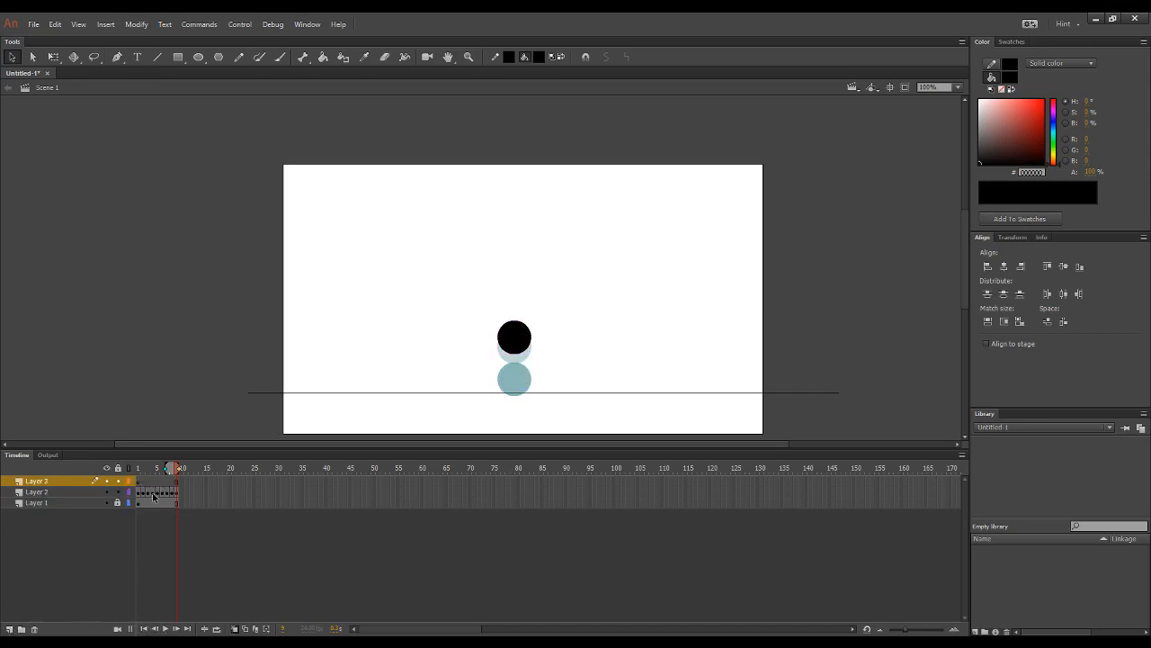
{"action": "left_click", "coordinate": [140, 492]}
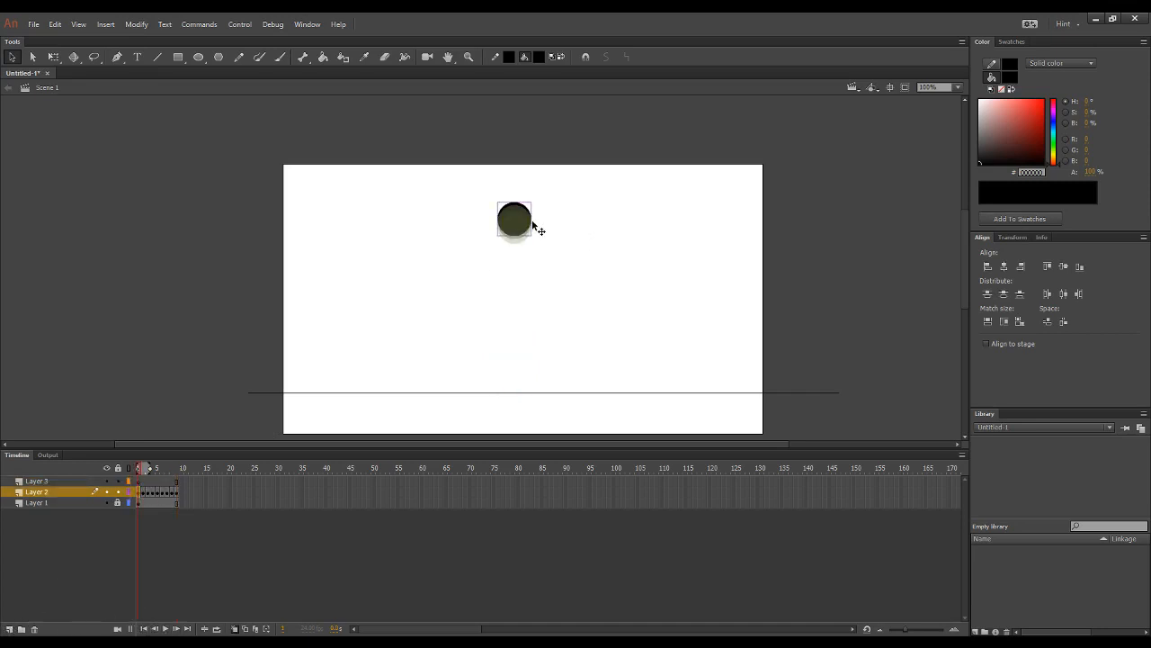
{"action": "left_click", "coordinate": [145, 482]}
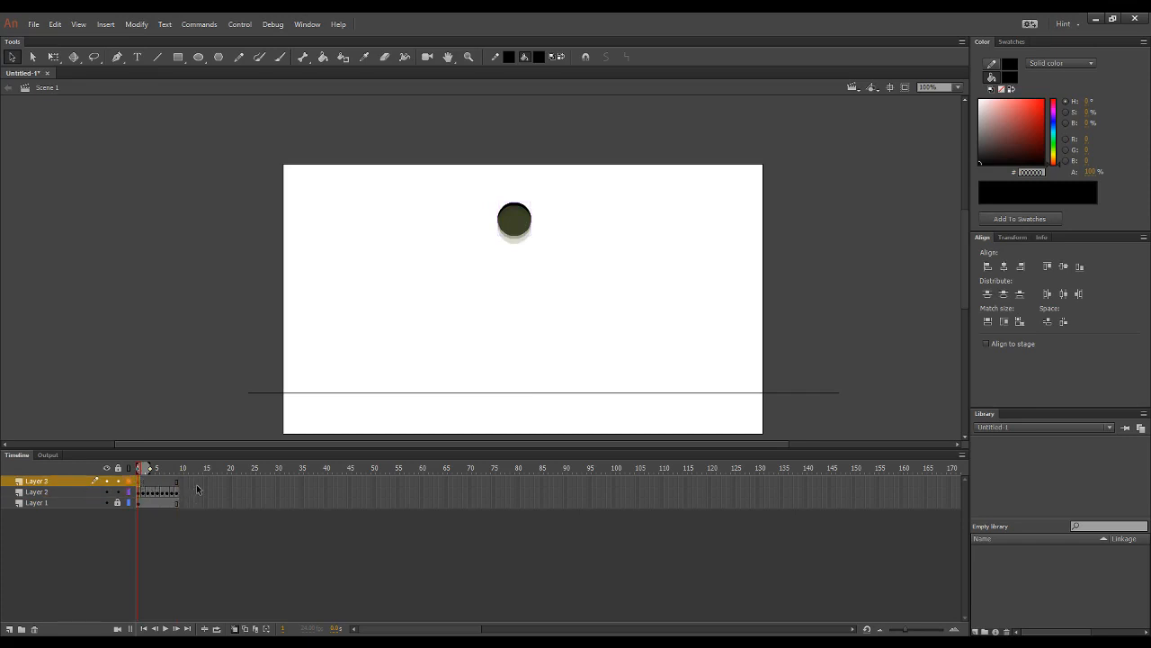
{"action": "key", "text": "ctrl+shift+v"}
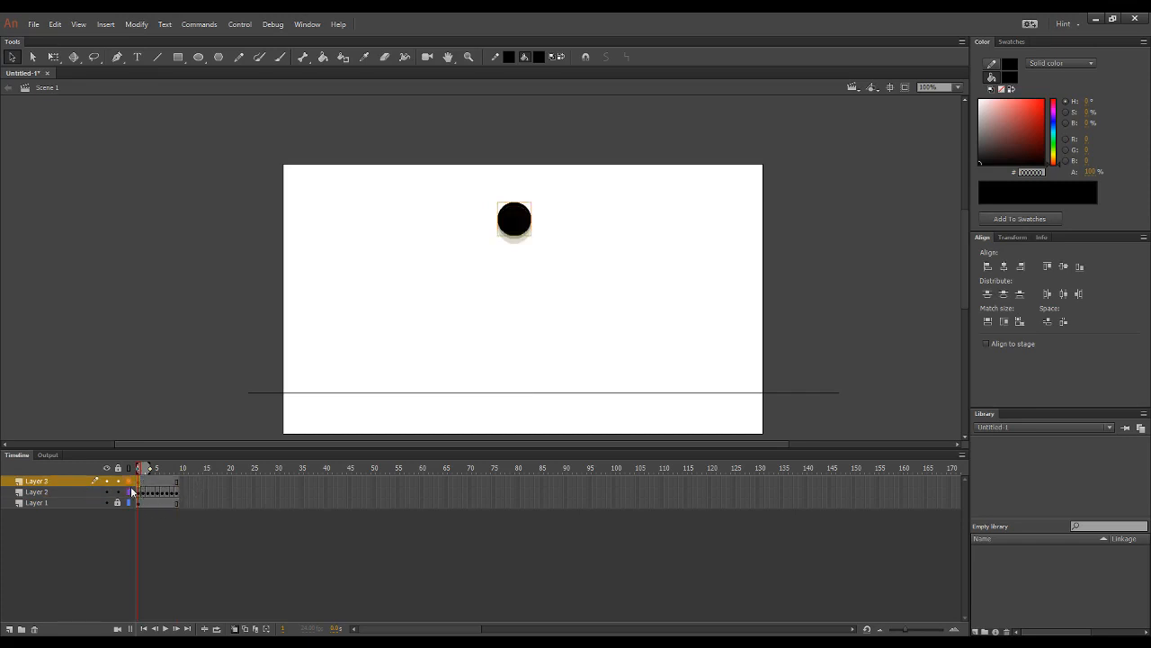
Step: Make Layer 3 semi-transparent in its layer properties so its ball serves as a height reference
{"action": "double_click", "coordinate": [41, 481]}
{"action": "left_click", "coordinate": [23, 484]}
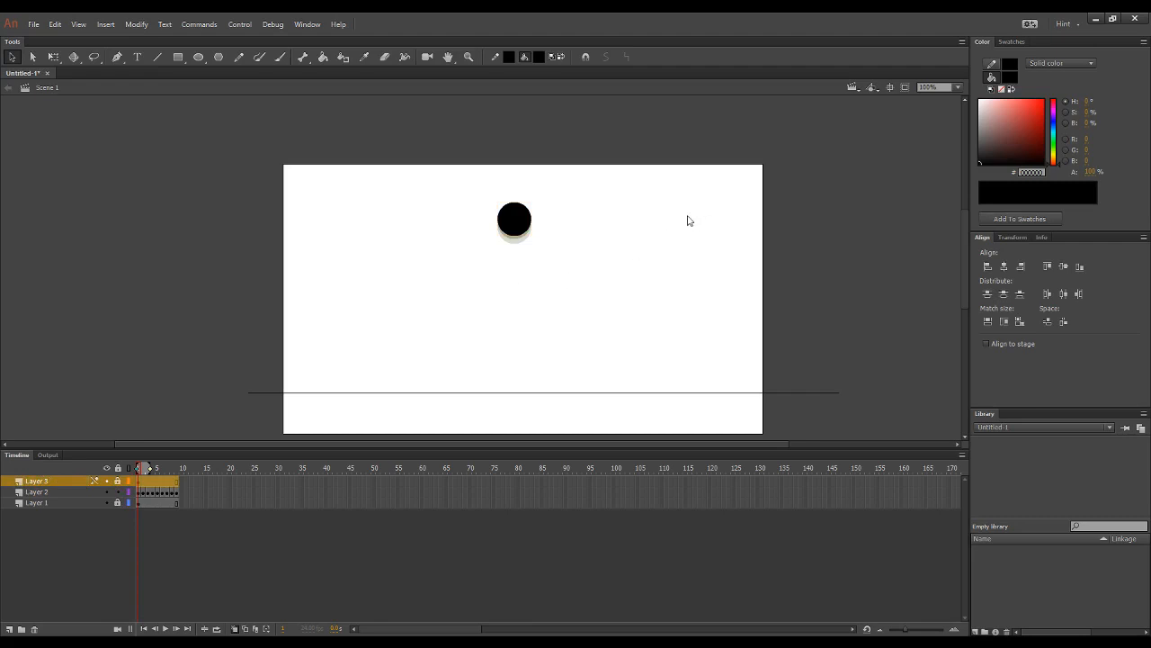
{"action": "left_click", "coordinate": [591, 296]}
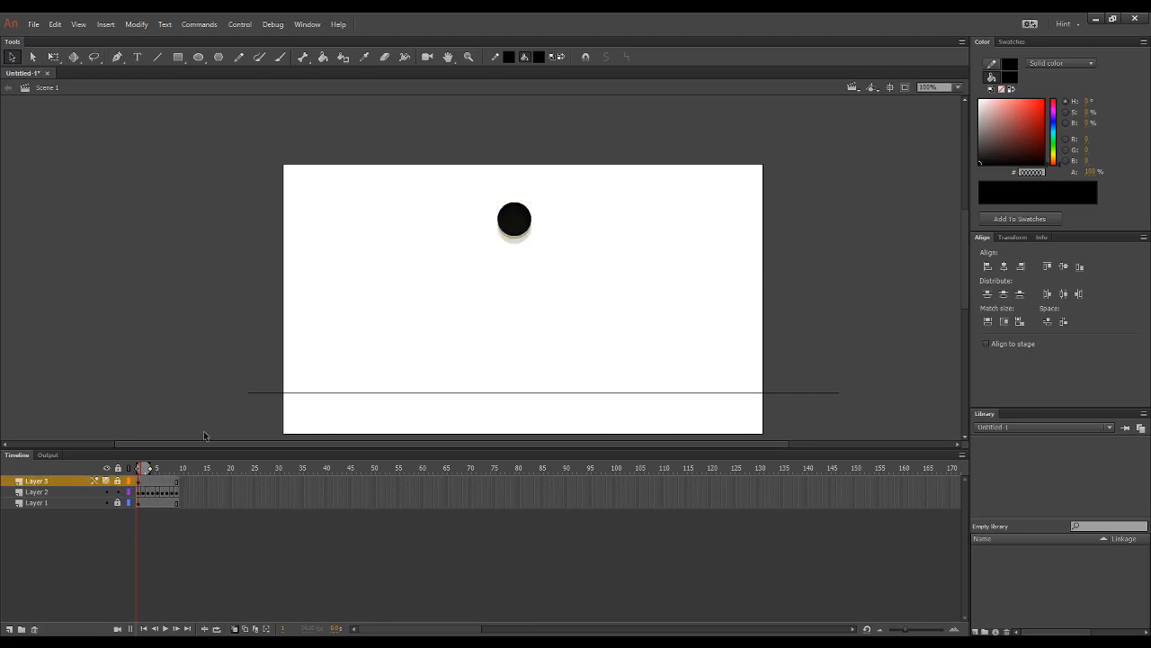
Step: Step back and forth between frames 6 and 9 to compare the ball's fall and rebound spacing
{"action": "left_click", "coordinate": [181, 469]}
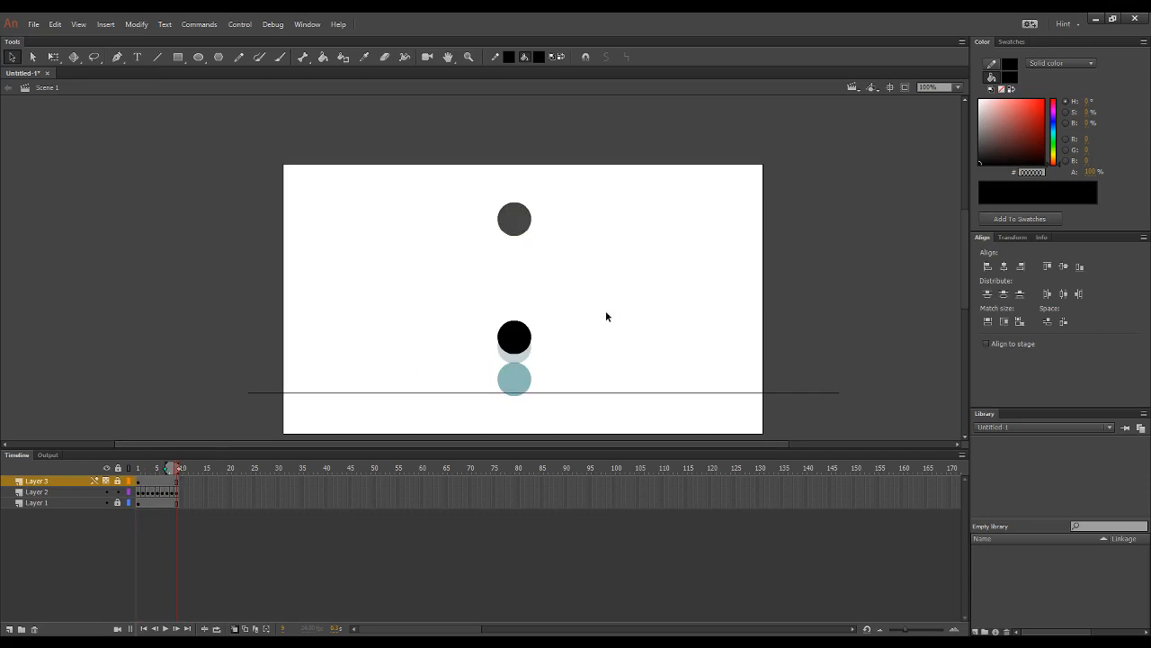
{"action": "key", "text": "comma"}
{"action": "key", "text": "comma"}
{"action": "key", "text": "comma"}
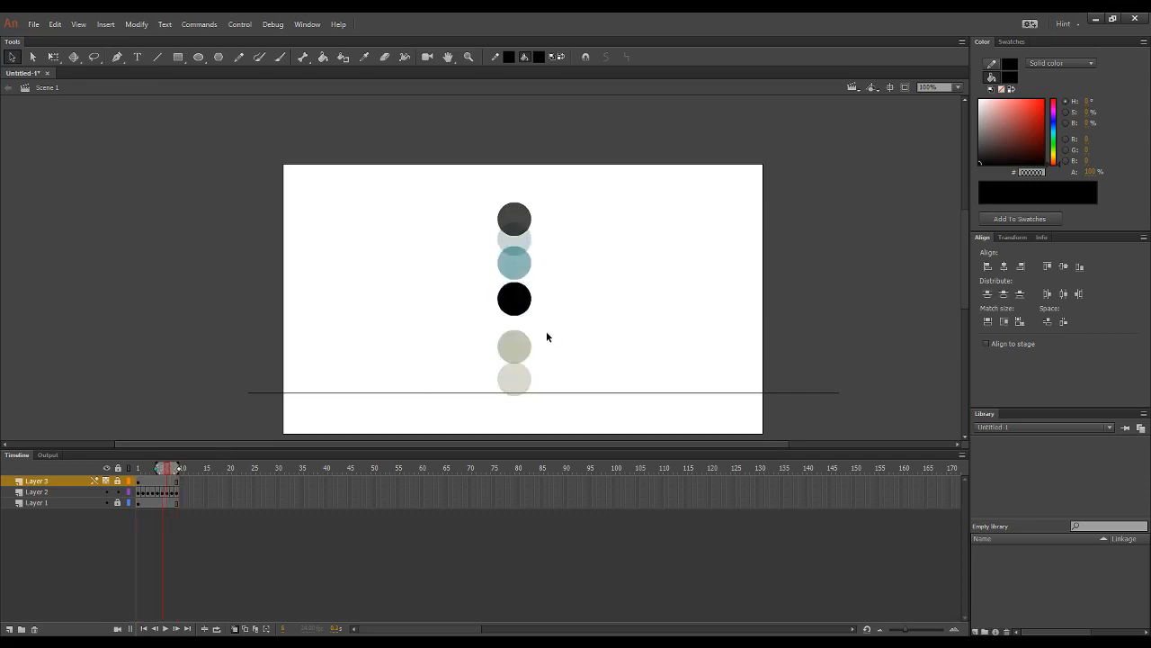
{"action": "key", "text": "period"}
{"action": "key", "text": "period"}
{"action": "key", "text": "period"}
{"action": "key", "text": "comma"}
{"action": "key", "text": "comma"}
{"action": "key", "text": "comma"}
{"action": "key", "text": "period"}
{"action": "key", "text": "period"}
{"action": "key", "text": "period"}
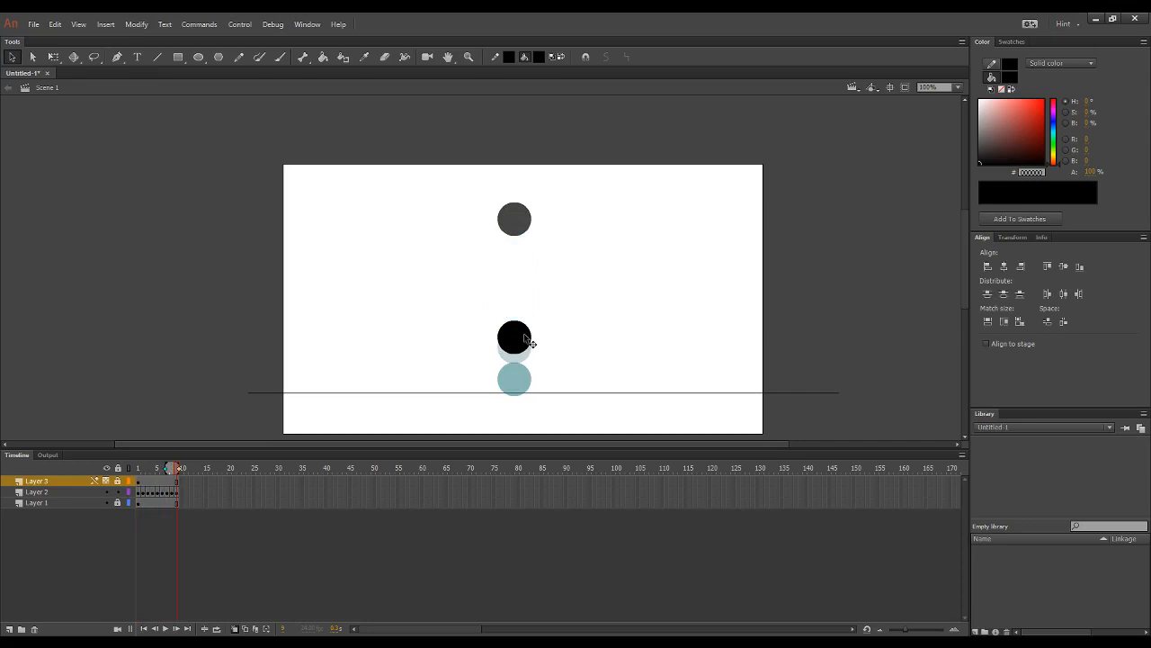
Step: Try raising the frame 9 ball by about half its diameter
{"action": "left_click", "coordinate": [528, 338]}
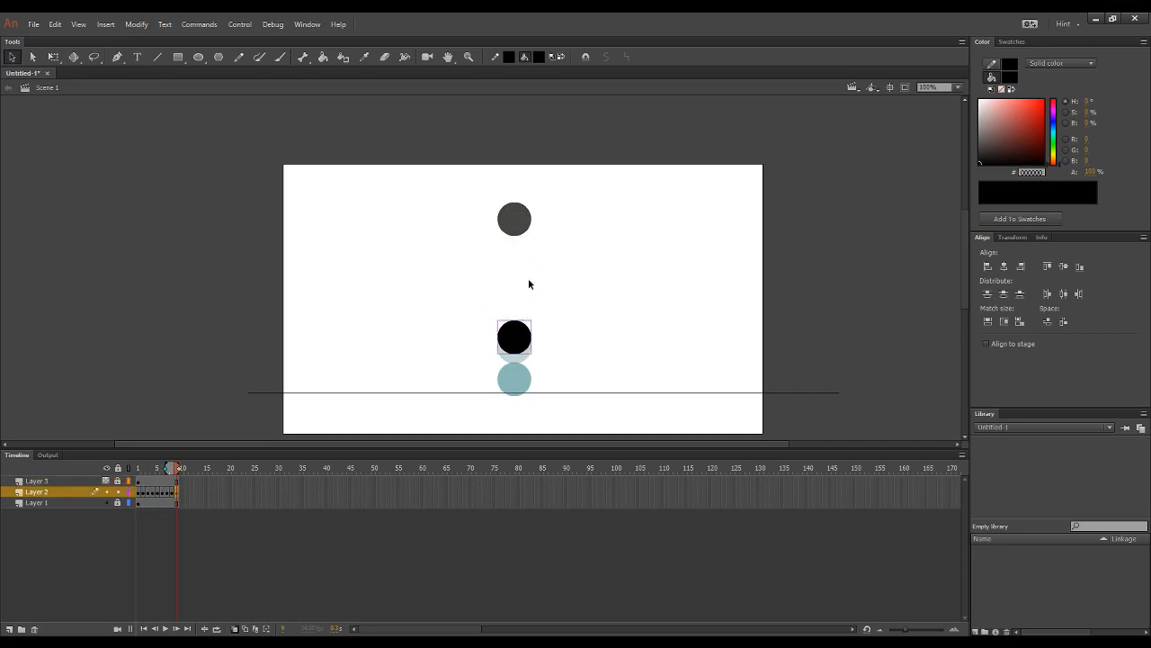
{"action": "key", "text": "shift+Up"}
{"action": "key", "text": "shift+Up"}
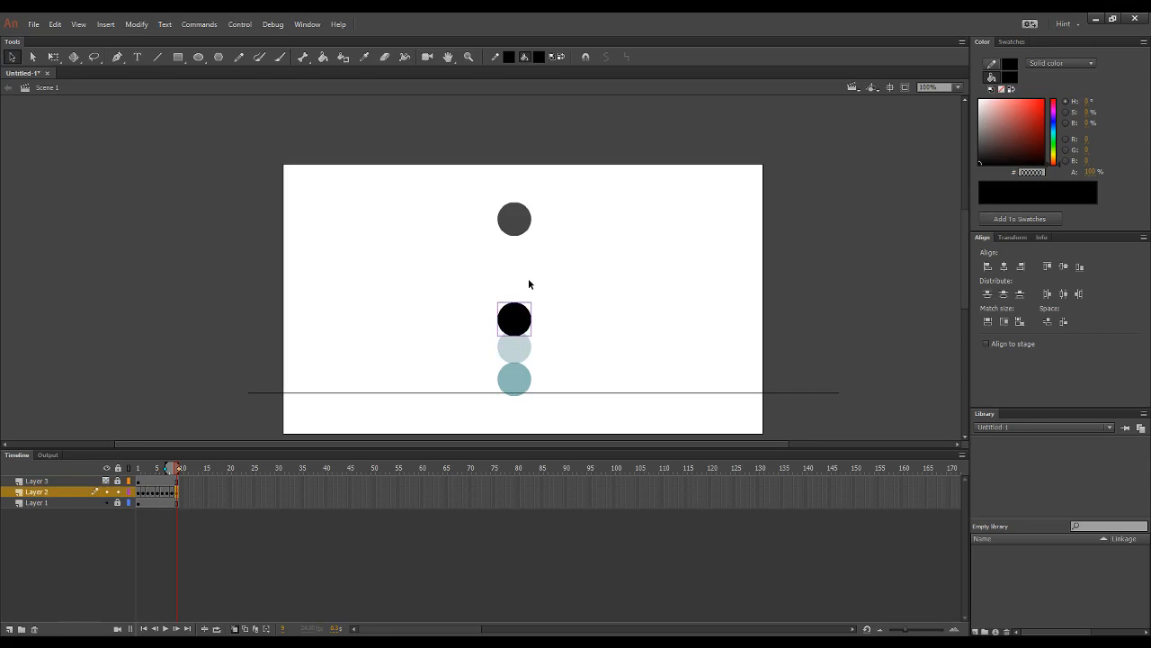
{"action": "left_click", "coordinate": [612, 305]}
Step: Step through the frames around the bounce to check the raised ball's rebound spacing
{"action": "key", "text": "comma"}
{"action": "key", "text": "comma"}
{"action": "key", "text": "comma"}
{"action": "key", "text": "comma"}
{"action": "key", "text": "period"}
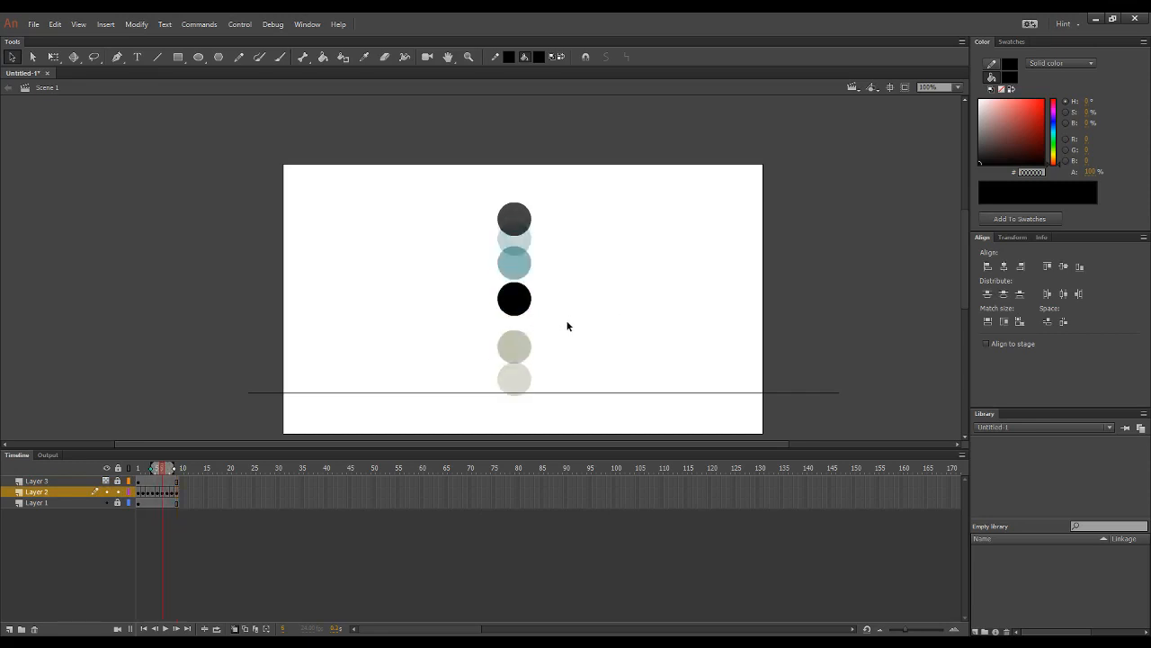
{"action": "key", "text": "period"}
{"action": "key", "text": "period"}
{"action": "key", "text": "period"}
{"action": "key", "text": "comma"}
{"action": "key", "text": "comma"}
{"action": "key", "text": "period"}
{"action": "key", "text": "period"}
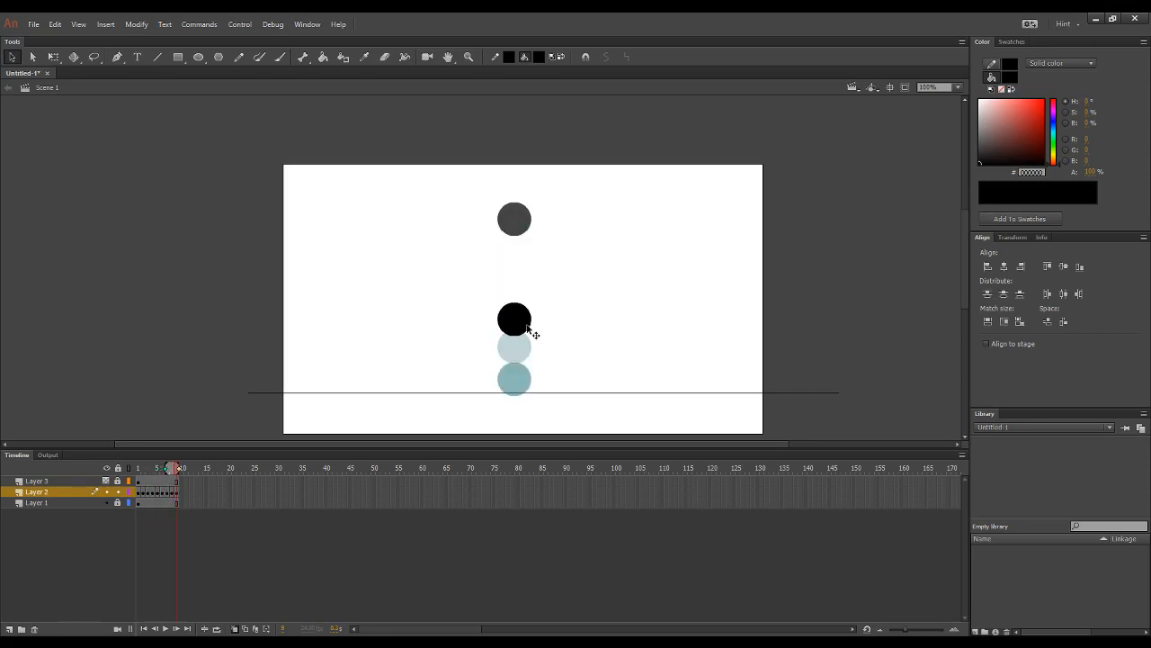
Step: Lower the frame 9 ball back to its earlier rebound position
{"action": "left_click", "coordinate": [526, 325]}
{"action": "key", "text": "shift+Down"}
{"action": "key", "text": "shift+Down"}
{"action": "key", "text": "shift+Down"}
{"action": "left_click", "coordinate": [613, 312]}
Step: Insert a keyframe at frame 10 on Layer 2 and raise the ball by about one diameter
{"action": "key", "text": "F6"}
{"action": "left_click", "coordinate": [527, 325]}
{"action": "key", "text": "shift+Up"}
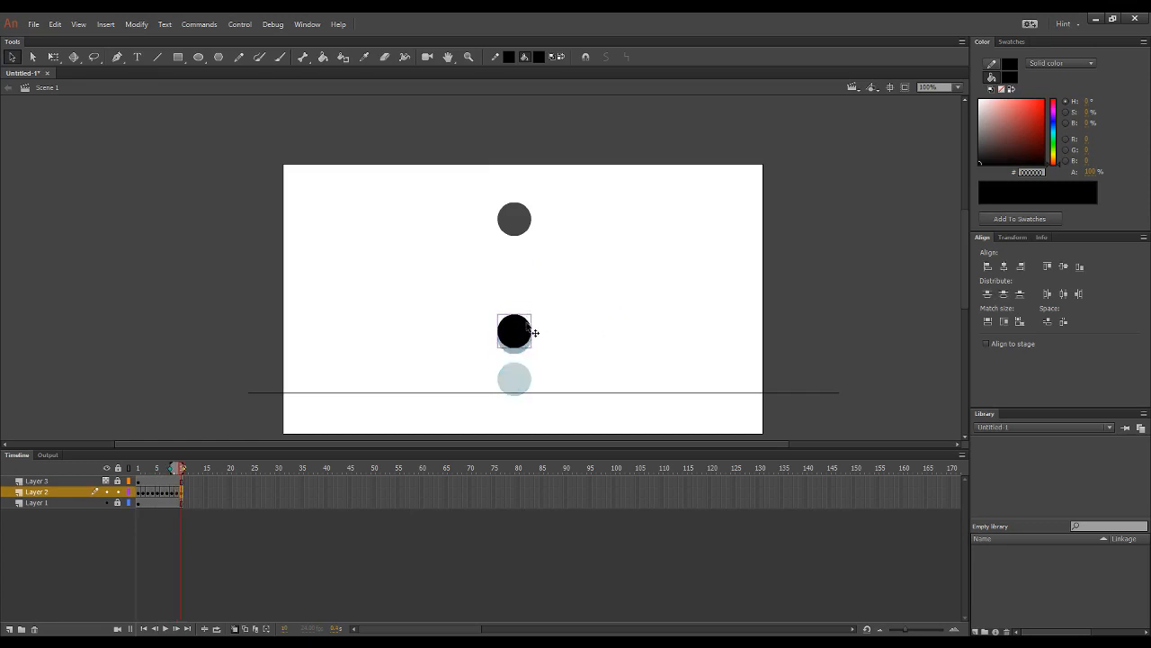
{"action": "key", "text": "shift+Up"}
{"action": "key", "text": "shift+Up"}
{"action": "key", "text": "shift+Up"}
{"action": "key", "text": "shift+Up"}
{"action": "key", "text": "shift+Up"}
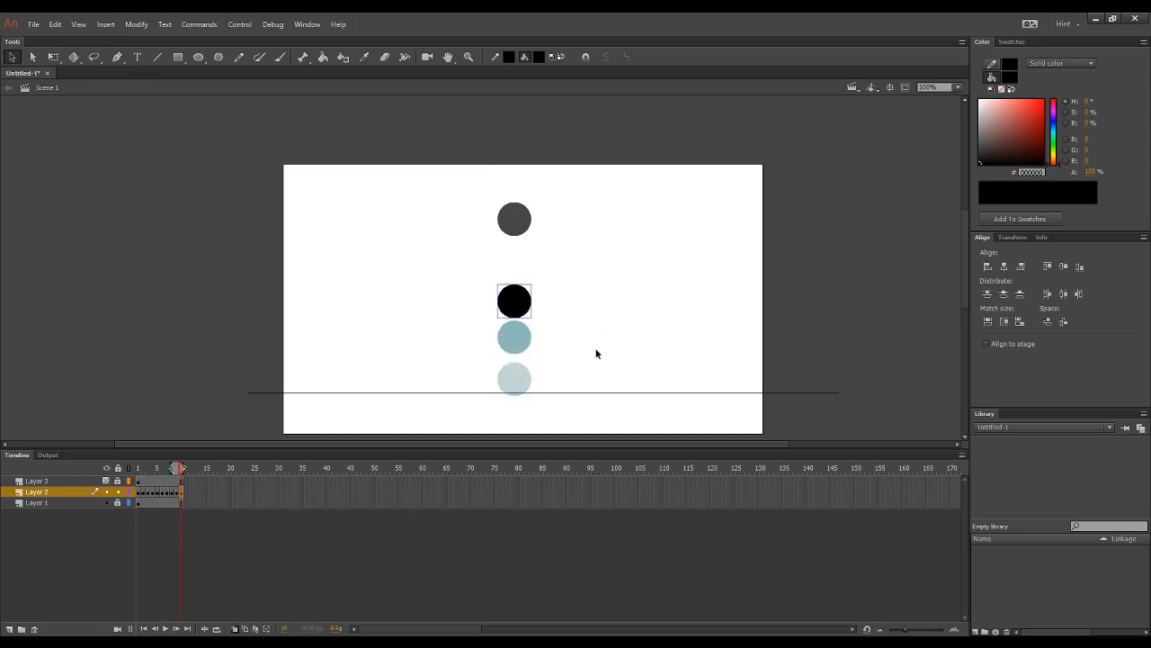
Step: Insert a keyframe at frame 11 on Layer 2 and raise the ball by about three quarters of its diameter
{"action": "key", "text": "F6"}
{"action": "left_click", "coordinate": [527, 308]}
{"action": "key", "text": "shift+Up"}
{"action": "key", "text": "shift+Up"}
{"action": "key", "text": "shift+Up"}
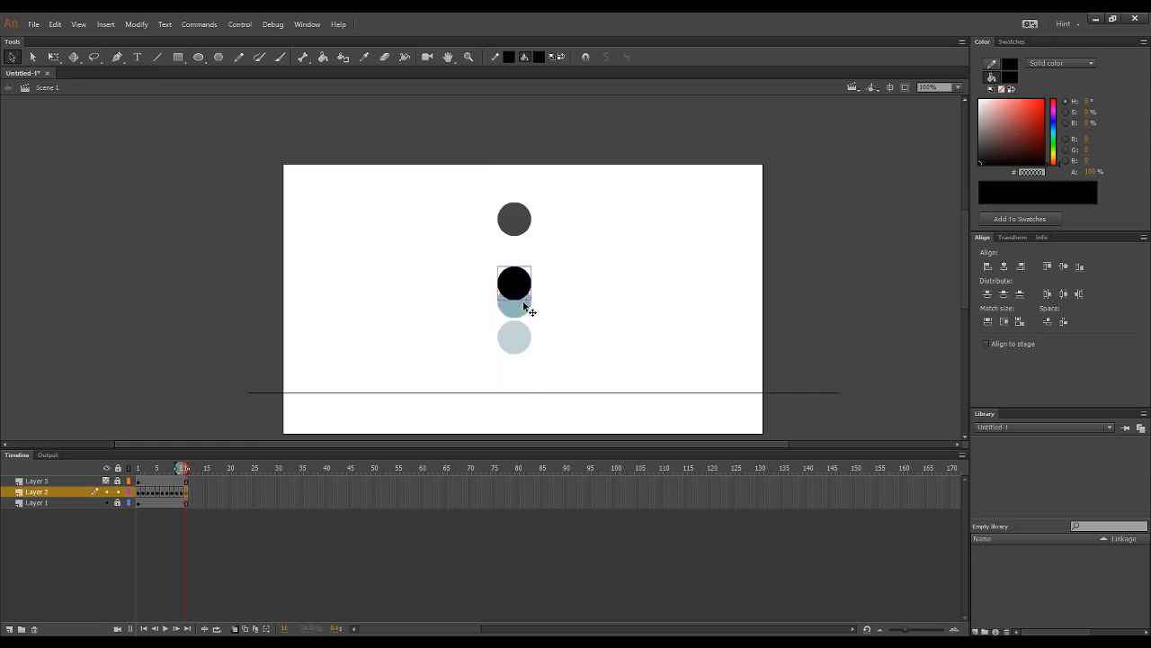
Step: Insert a keyframe at frame 12 on Layer 2 and raise the ball by about half its diameter
{"action": "key", "text": "F6"}
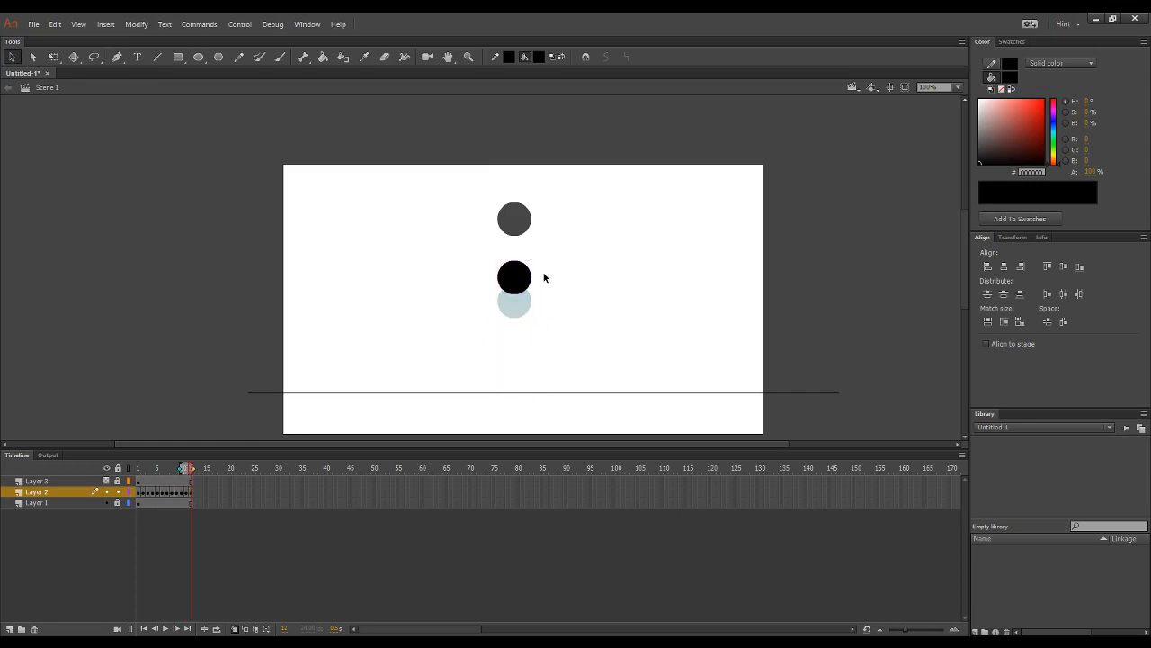
{"action": "key", "text": "shift+Up"}
{"action": "key", "text": "shift+Up"}
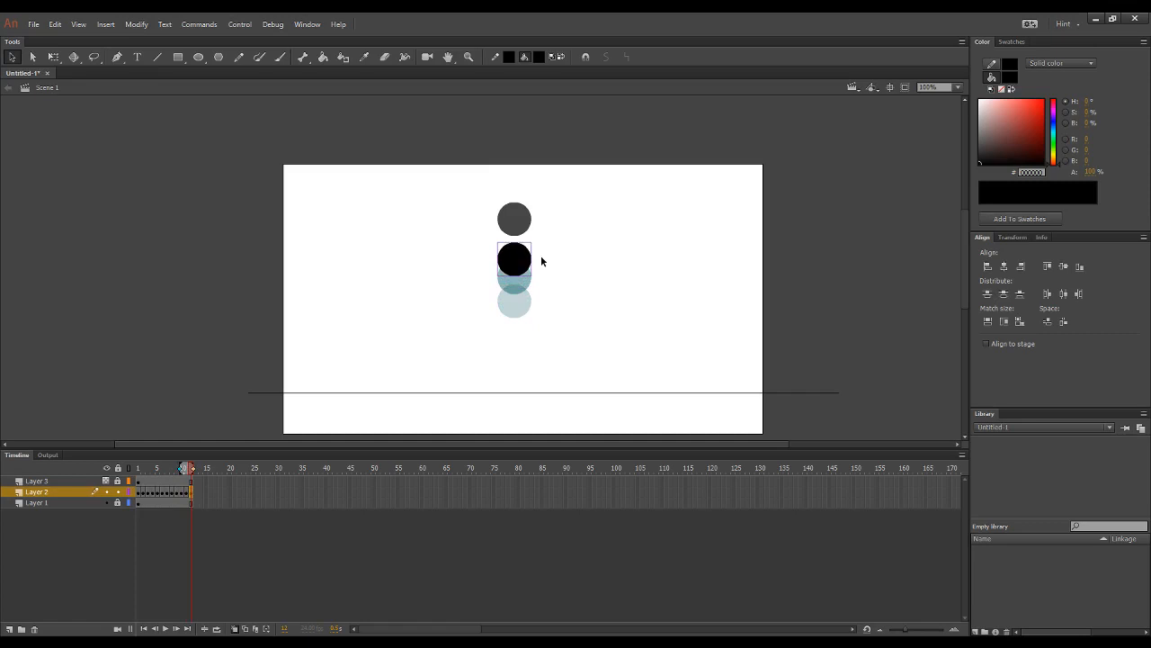
Step: Insert a keyframe at frame 13 on Layer 2 and raise the ball by about a third of its diameter
{"action": "key", "text": "F6"}
{"action": "key", "text": "shift+Up"}
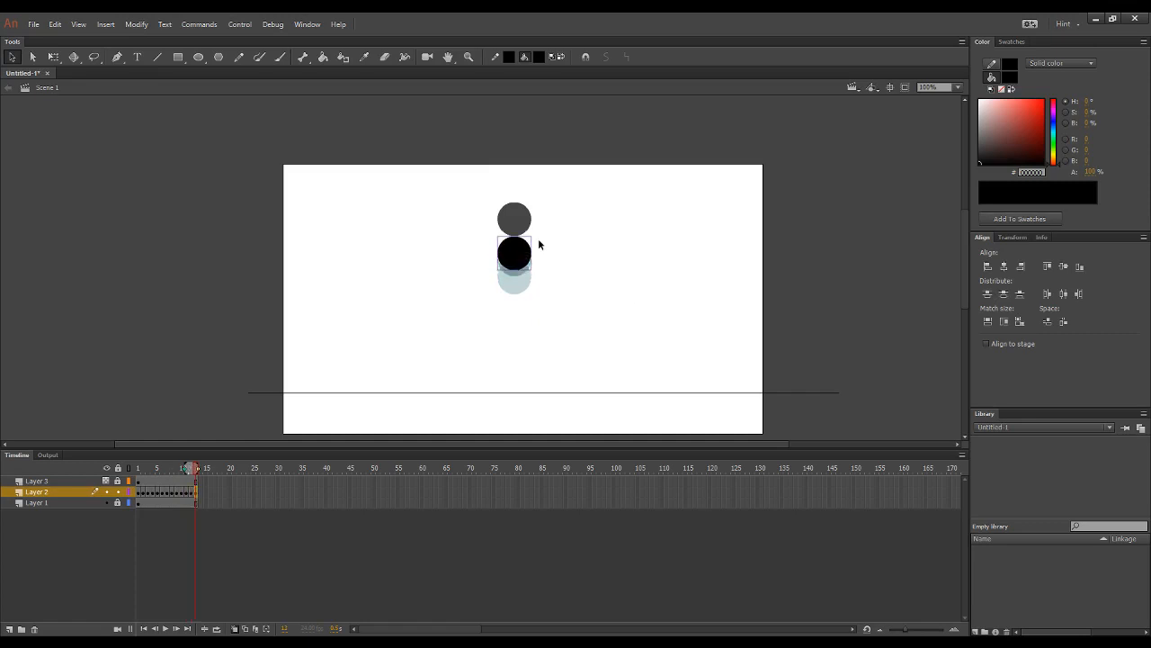
{"action": "key", "text": "shift+Up"}
Step: Add keyframes at frames 14, 15 and 16 on Layer 2, raising the ball in small, decreasing amounts towards the grey reference ball
{"action": "key", "text": "F6"}
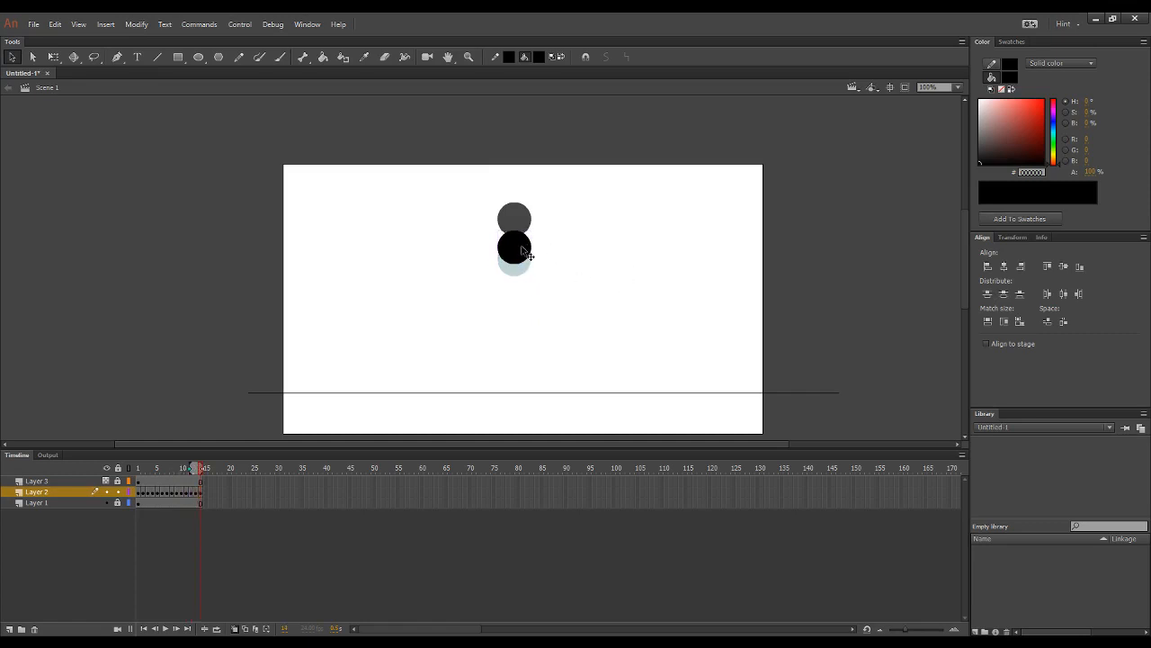
{"action": "key", "text": "shift+Up"}
{"action": "key", "text": "shift+Up"}
{"action": "key", "text": "F6"}
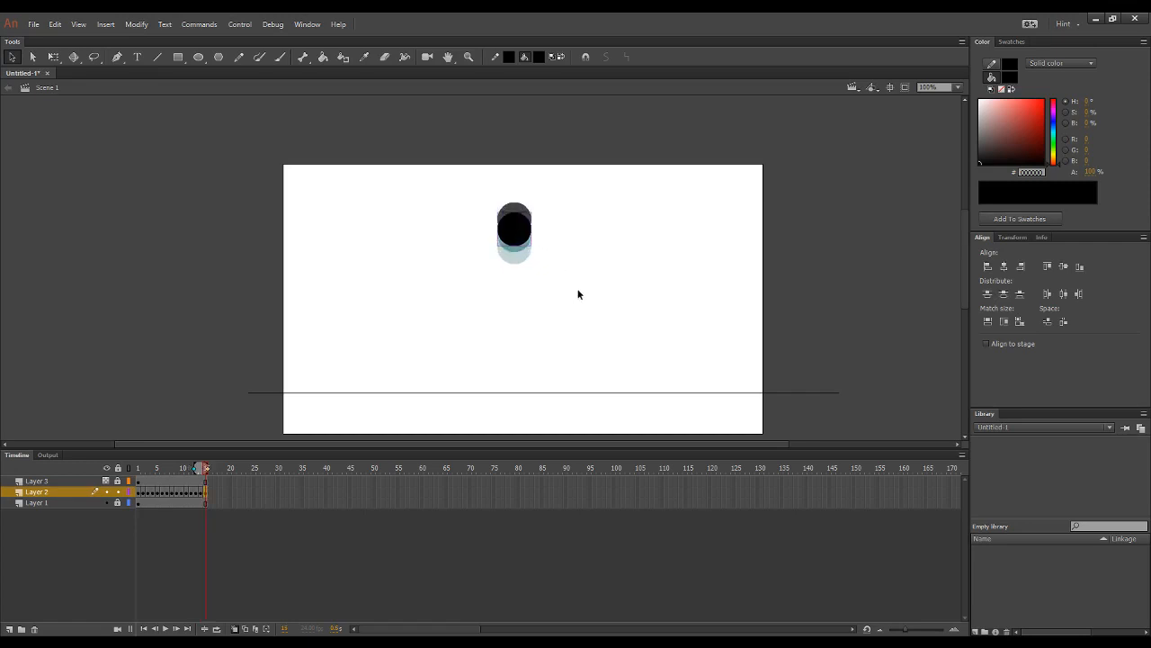
{"action": "key", "text": "F6"}
{"action": "key", "text": "Down"}
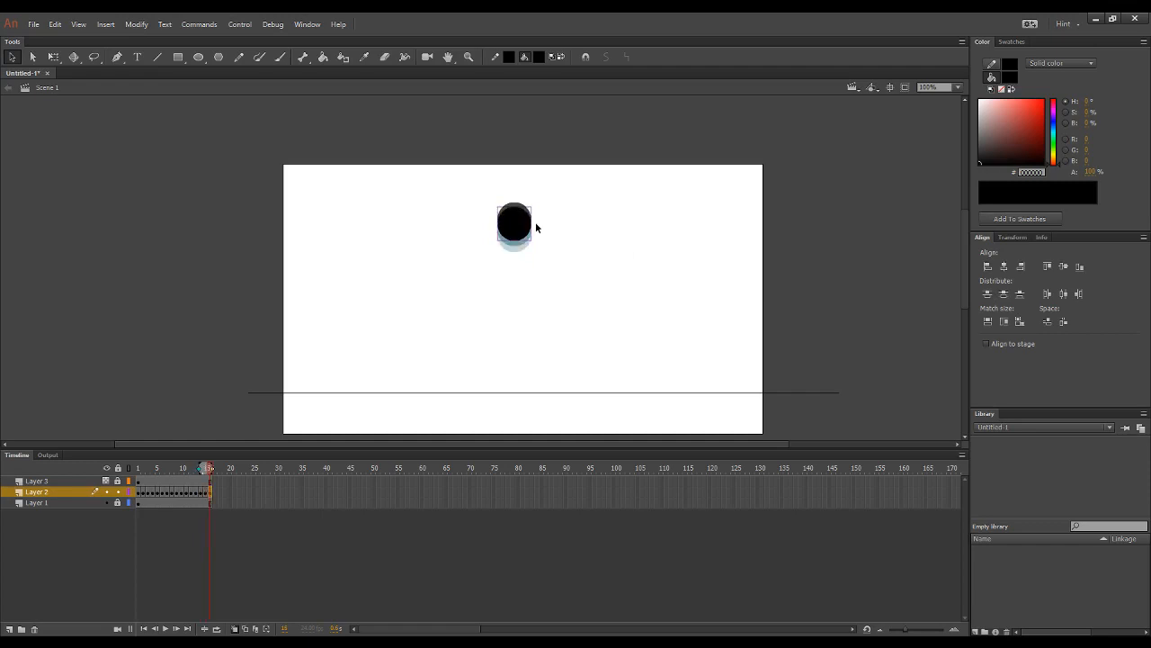
Step: Insert a keyframe at frame 17 on Layer 2 and nudge the ball up almost level with the reference ball
{"action": "key", "text": "F6"}
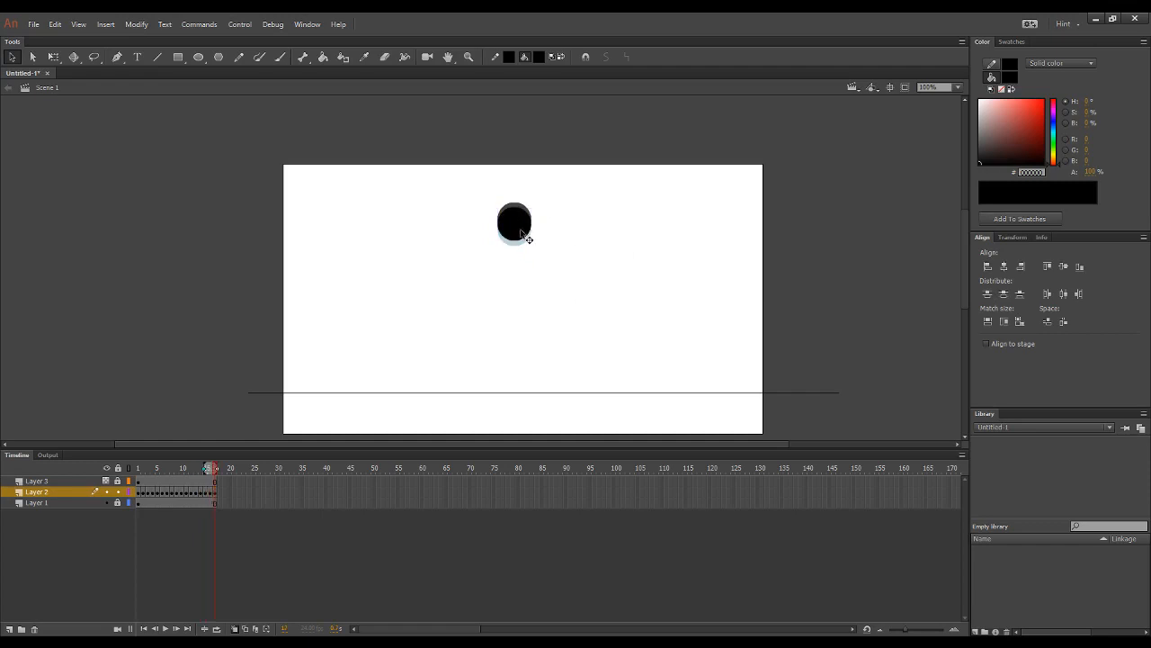
{"action": "key", "text": "Up"}
{"action": "key", "text": "Up"}
{"action": "key", "text": "Up"}
{"action": "key", "text": "Up"}
{"action": "key", "text": "Up"}
Step: Preview the bounce animation with the Layer 3 reference ball shown and again with that layer hidden
{"action": "left_click", "coordinate": [625, 309]}
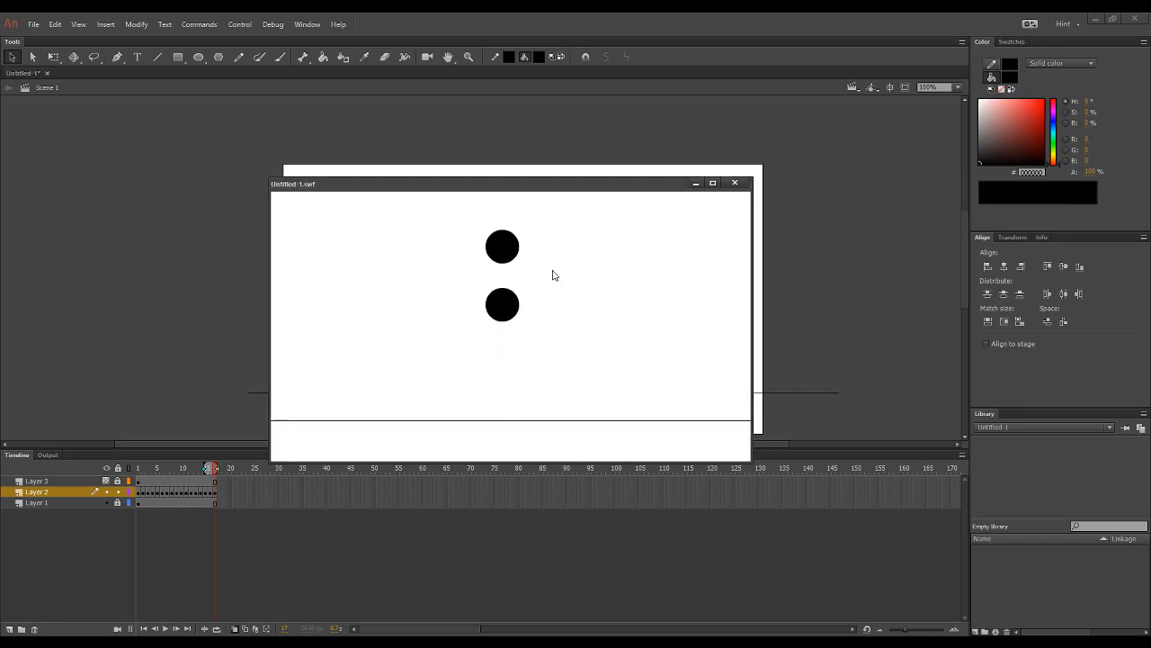
{"action": "left_click", "coordinate": [735, 183]}
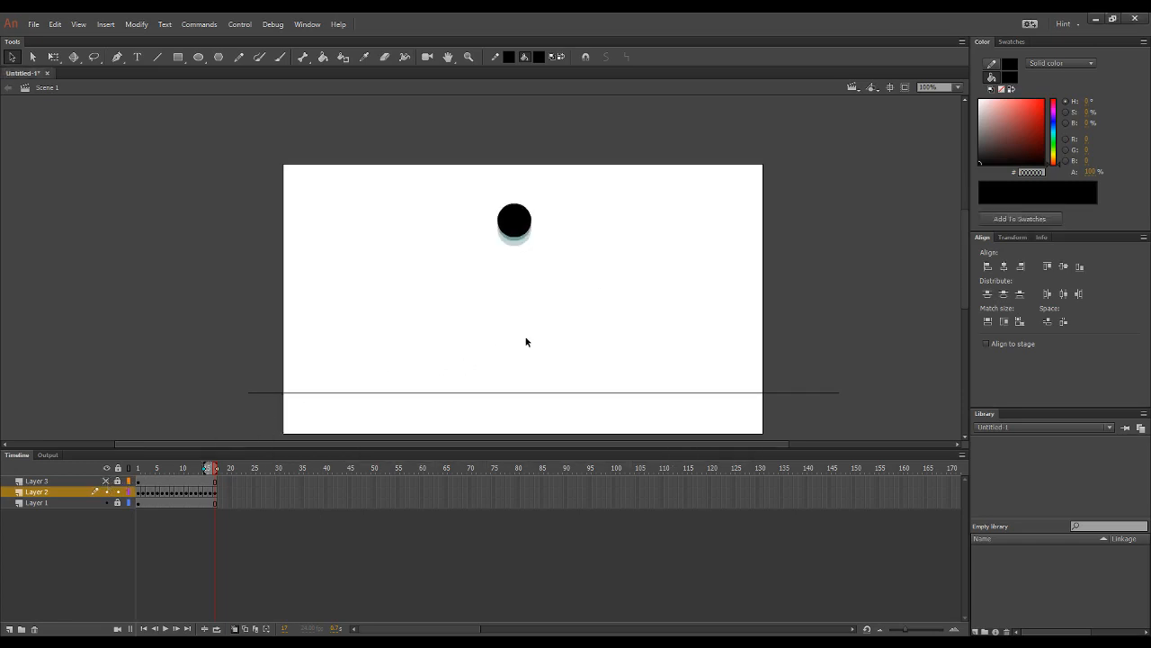
{"action": "key", "text": "ctrl+Return"}
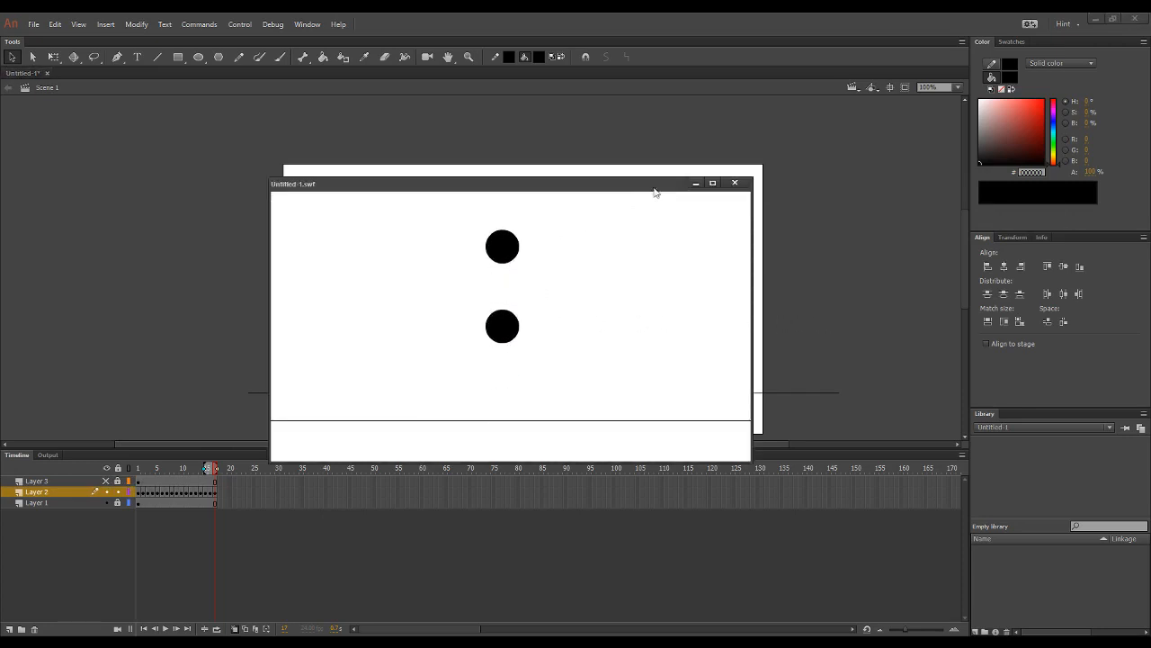
{"action": "left_click", "coordinate": [735, 182]}
Step: Change Layer 3 to a guide layer so its reference ball is not exported, and test the movie again
{"action": "left_click", "coordinate": [18, 481]}
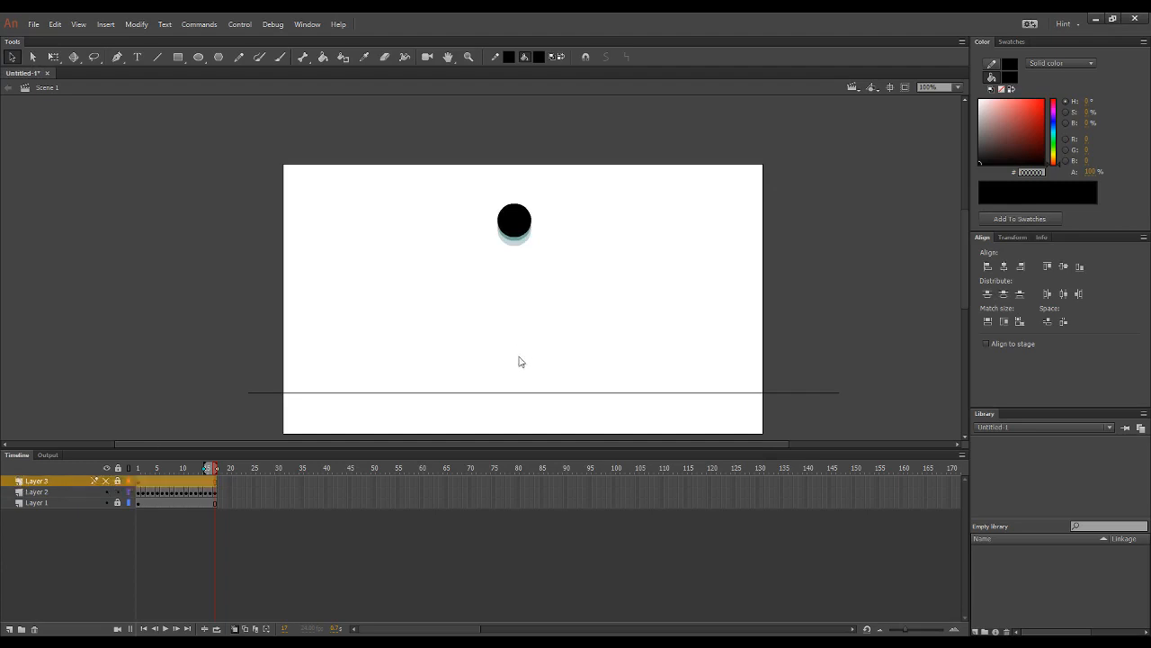
{"action": "left_click", "coordinate": [656, 225]}
{"action": "left_click", "coordinate": [812, 267]}
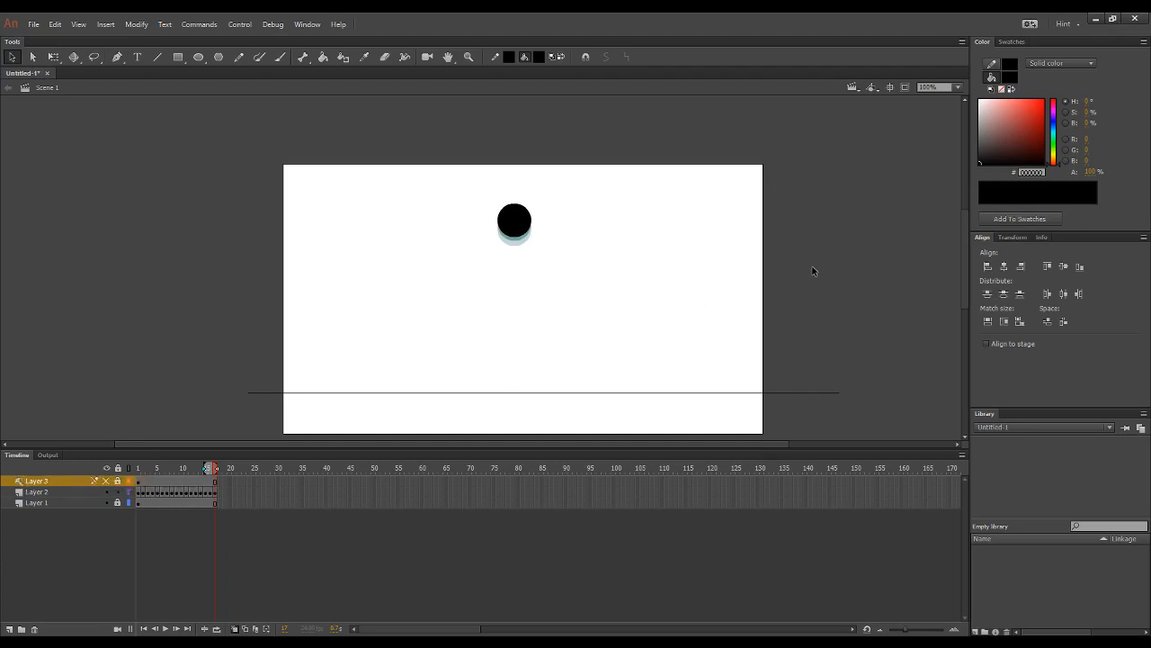
{"action": "key", "text": "ctrl+Return"}
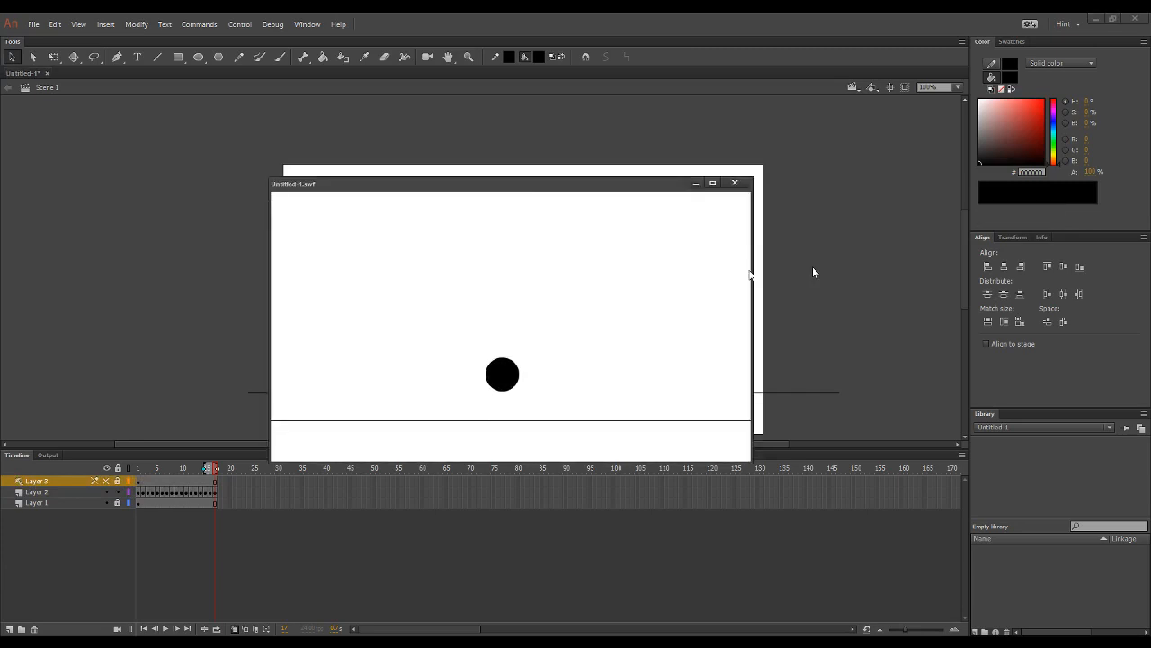